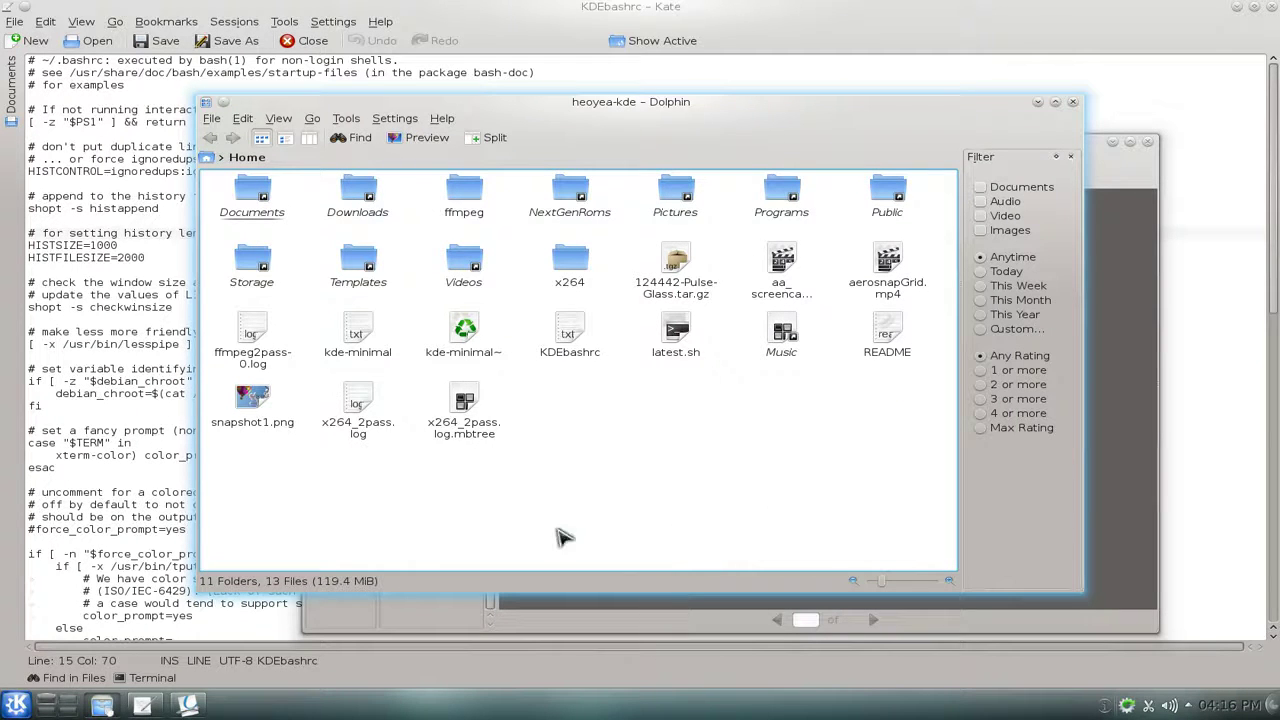
Show the x264 Dolphin window, then raise the Kate editor with KDEbashrc in front.
{"action": "mouse_move", "coordinate": [106, 706]}
{"action": "left_click", "coordinate": [80, 628]}
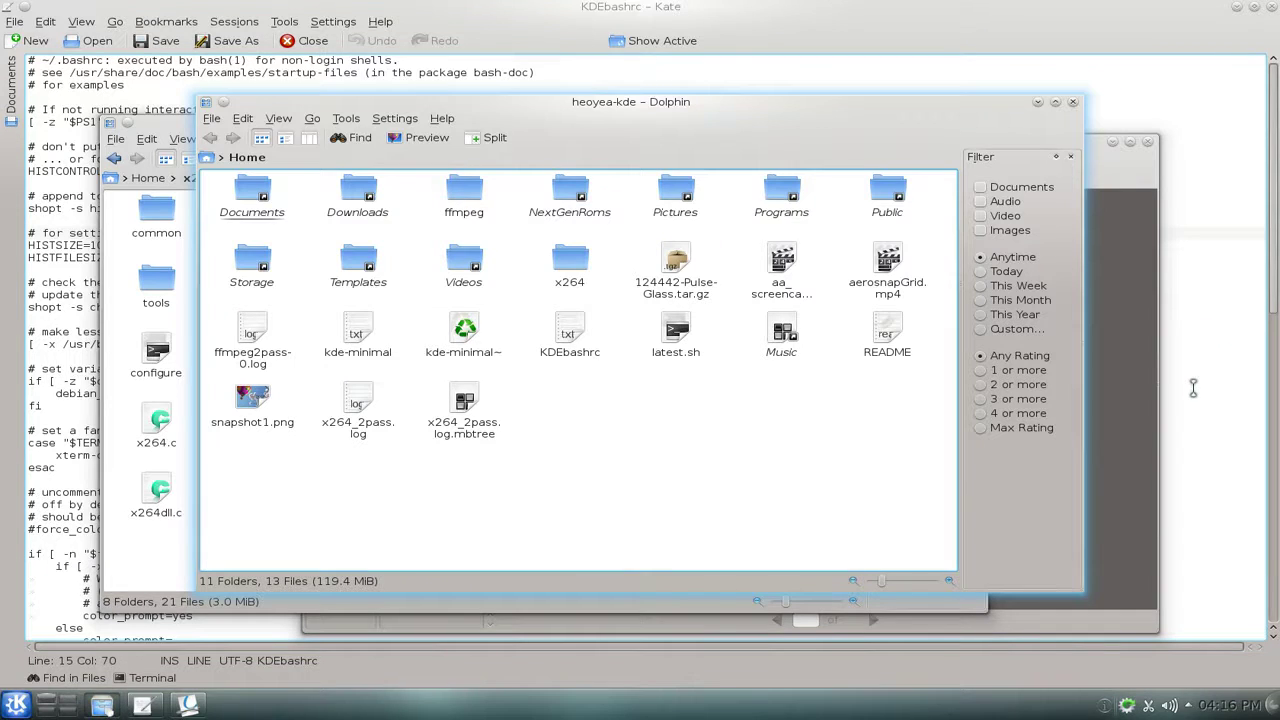
{"action": "left_click", "coordinate": [1203, 355]}
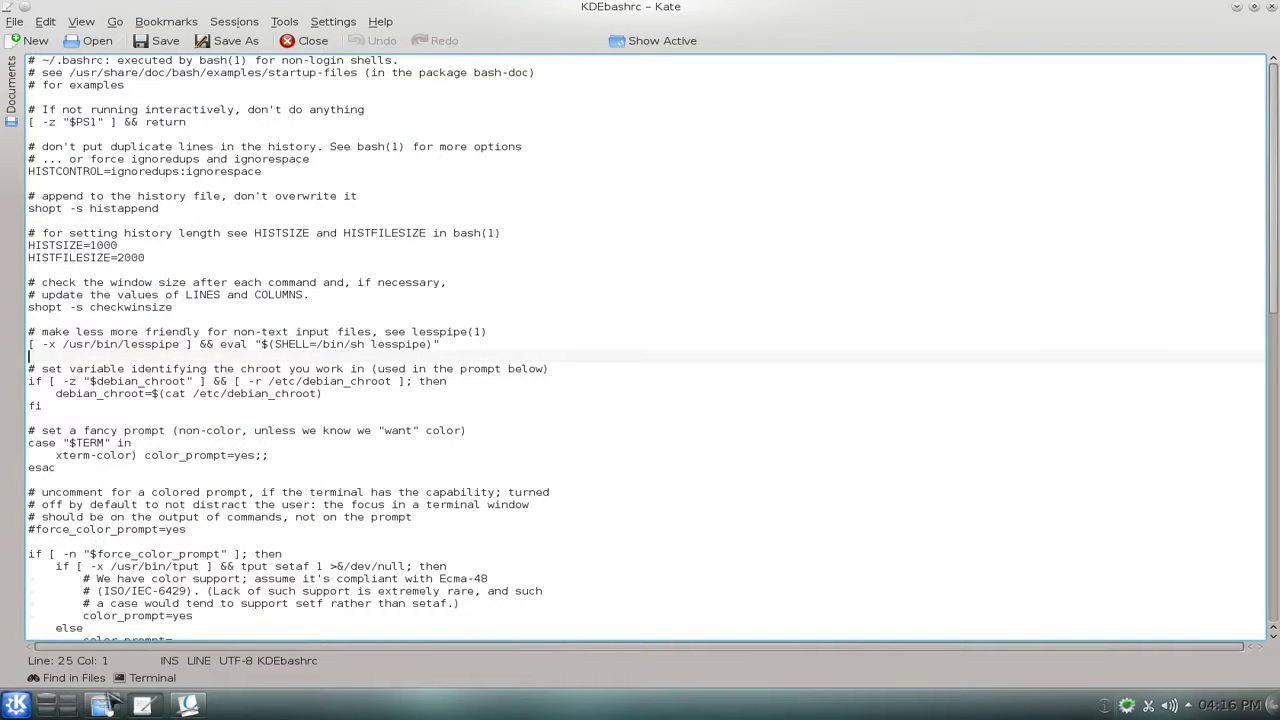
{"action": "mouse_move", "coordinate": [110, 706]}
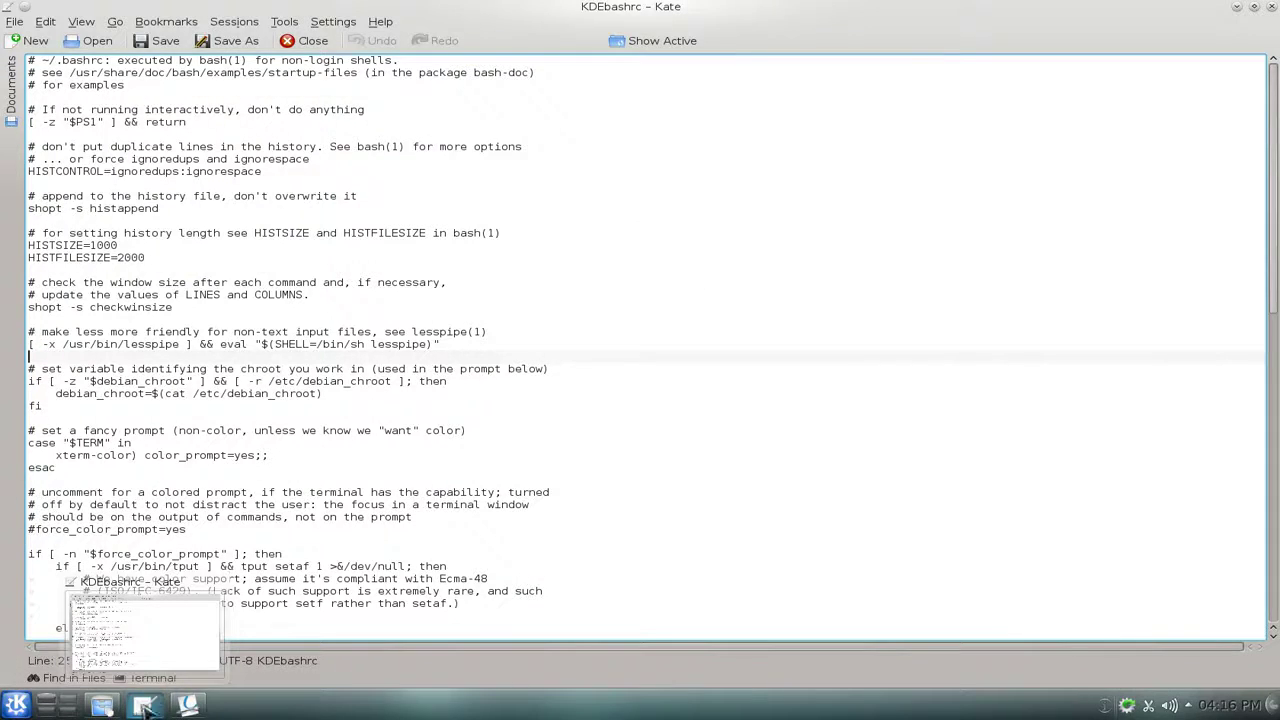
{"action": "mouse_move", "coordinate": [187, 706]}
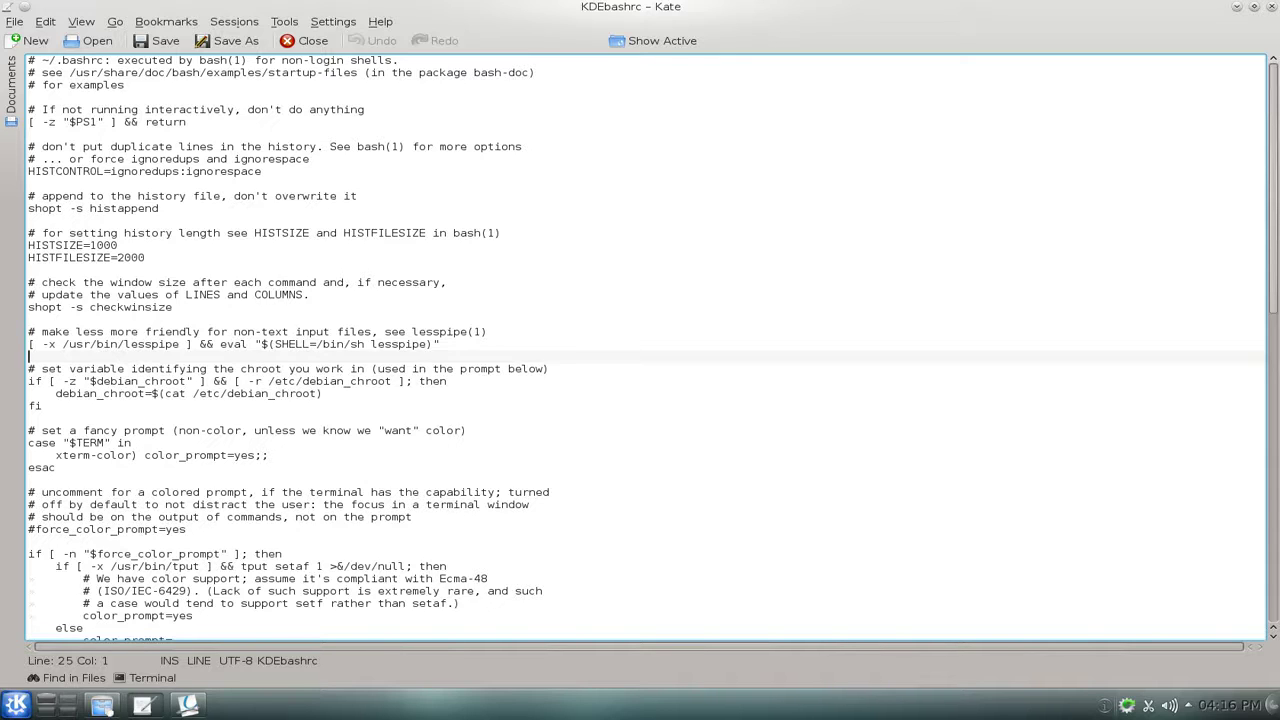
Launch System Settings, search Desktop Effects for 'high', and apply Highlight Window switched off.
{"action": "key", "text": "alt+F2"}
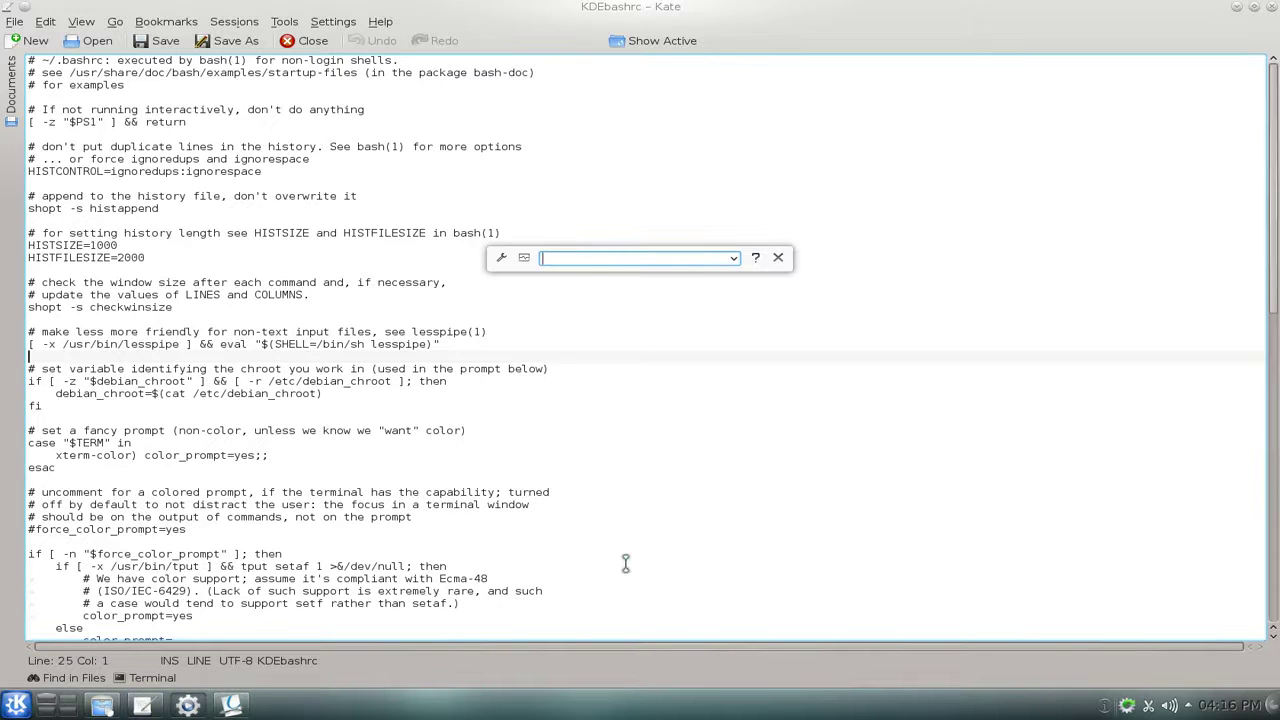
{"action": "key", "text": "Return"}
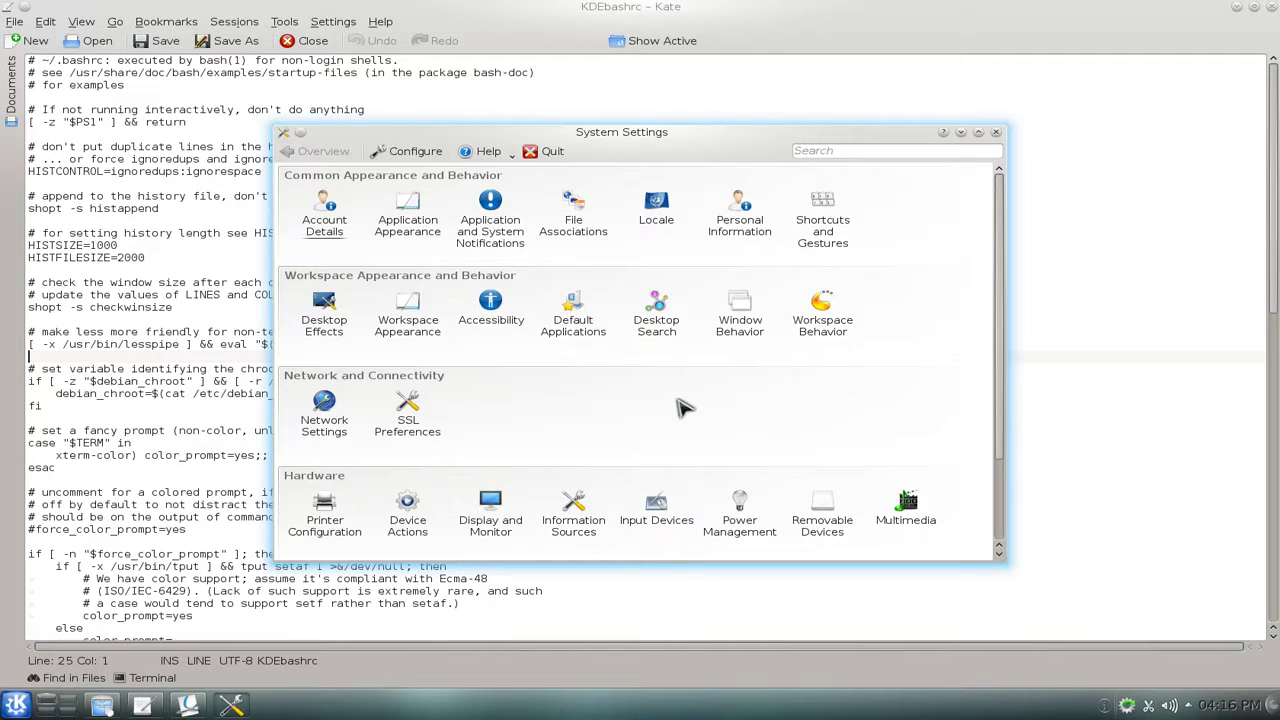
{"action": "left_click", "coordinate": [330, 318]}
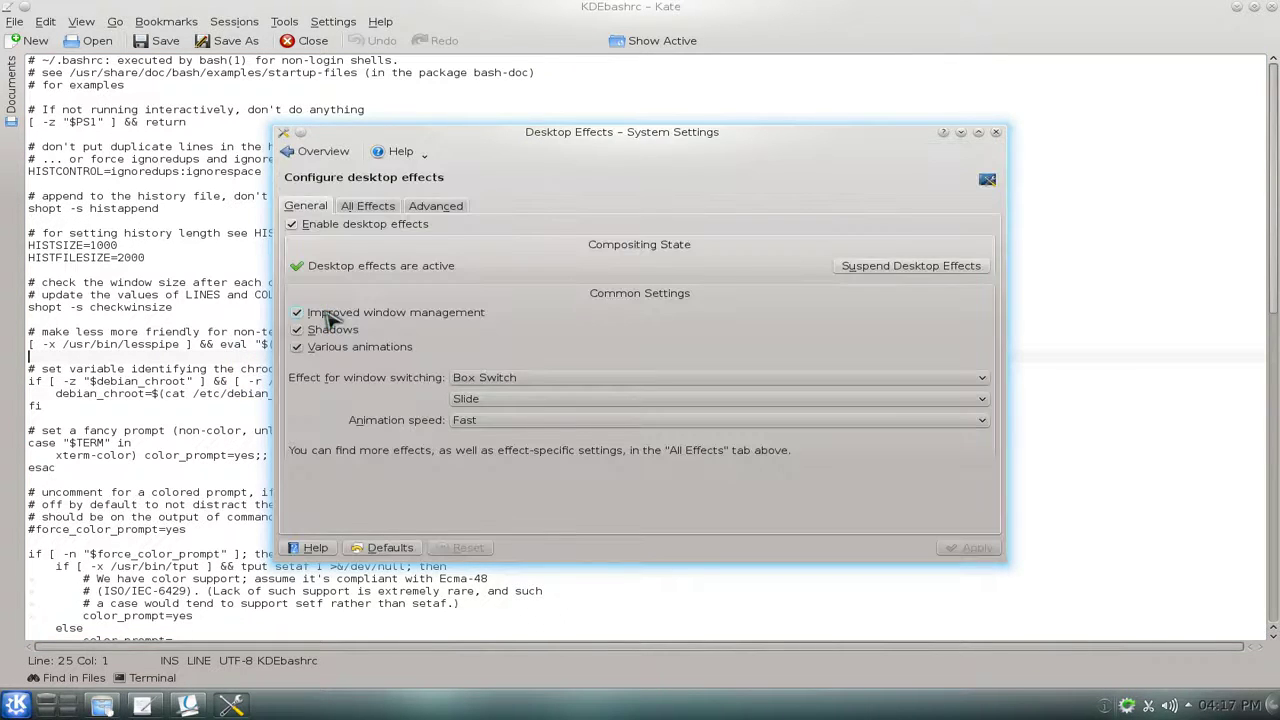
{"action": "left_click", "coordinate": [355, 207]}
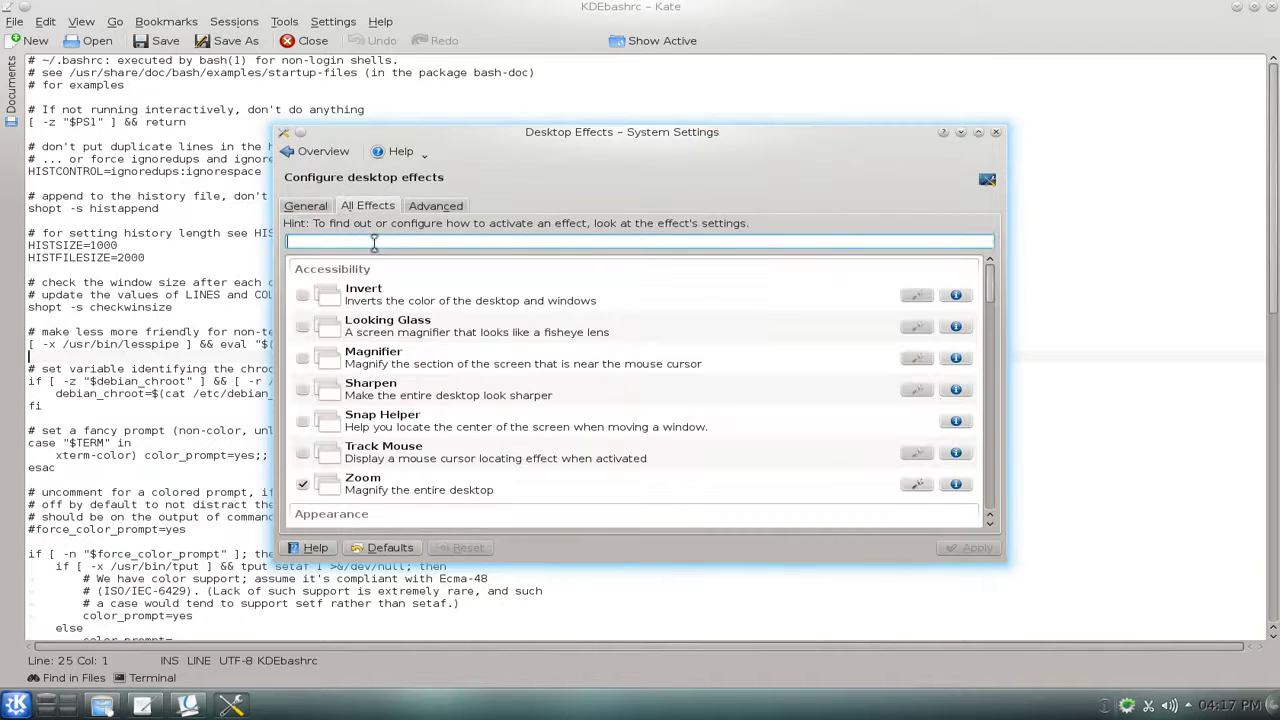
{"action": "type", "text": "high"}
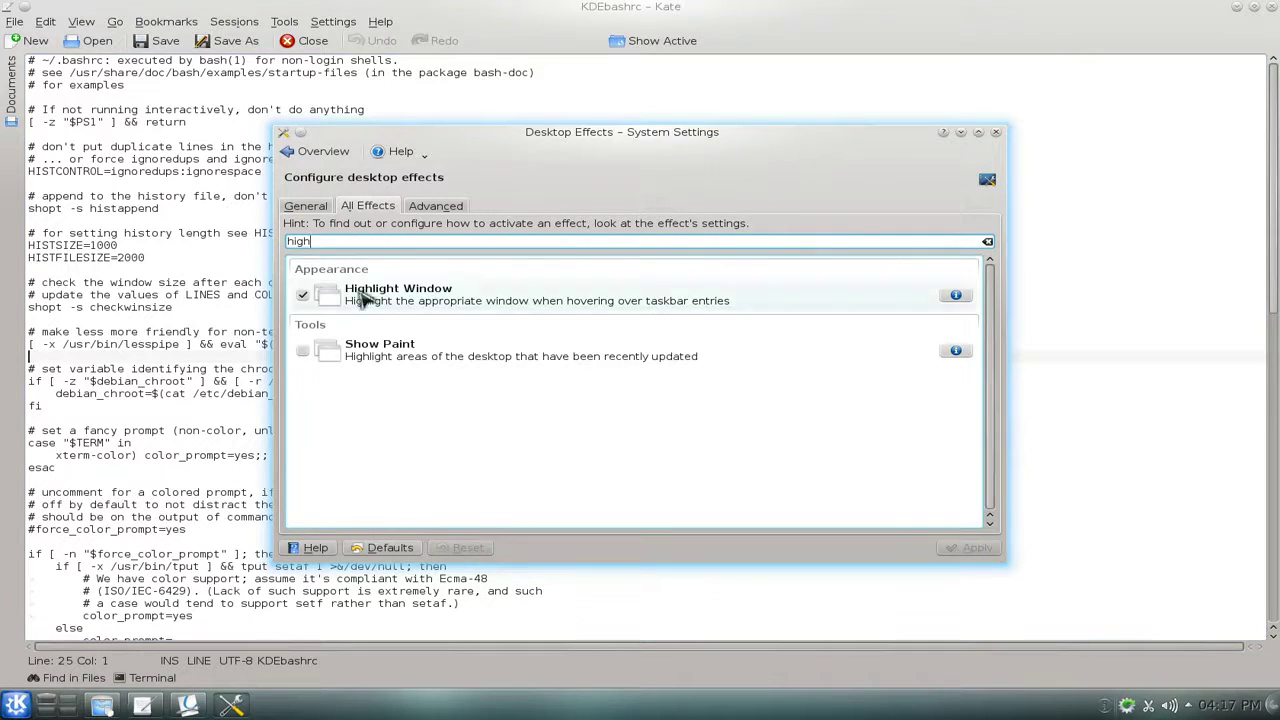
{"action": "left_click", "coordinate": [305, 297]}
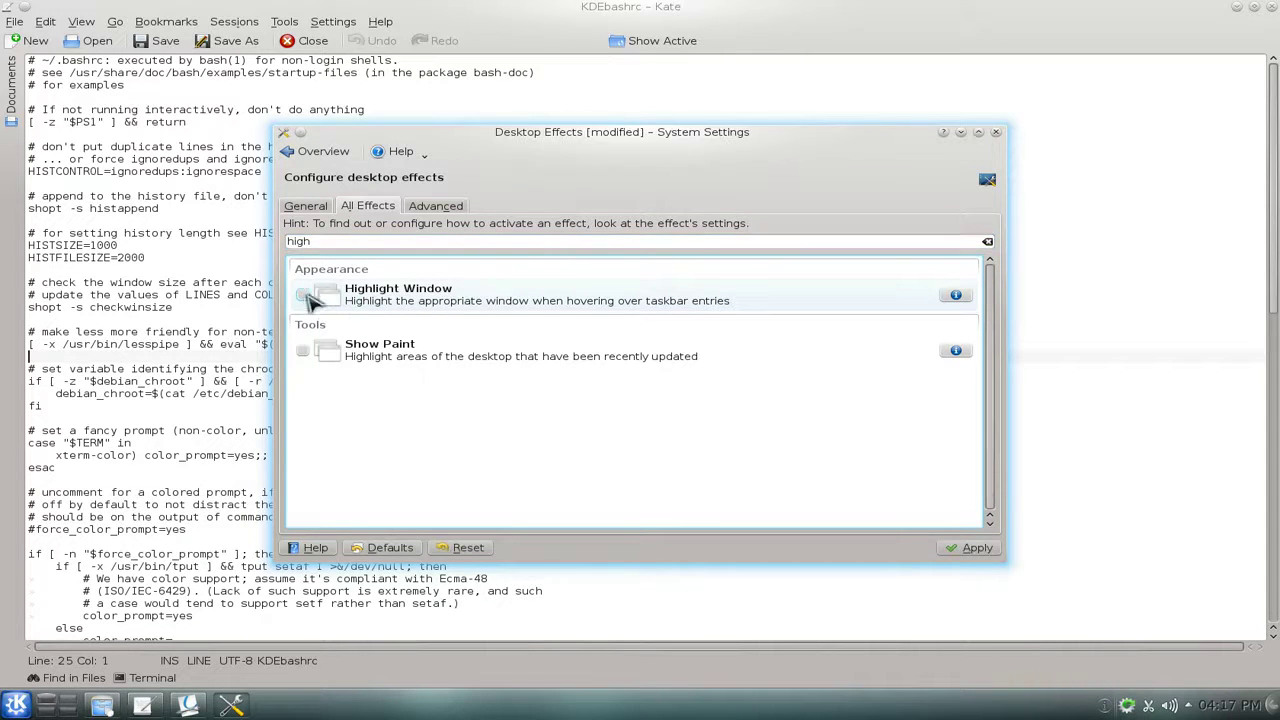
{"action": "left_click", "coordinate": [972, 546]}
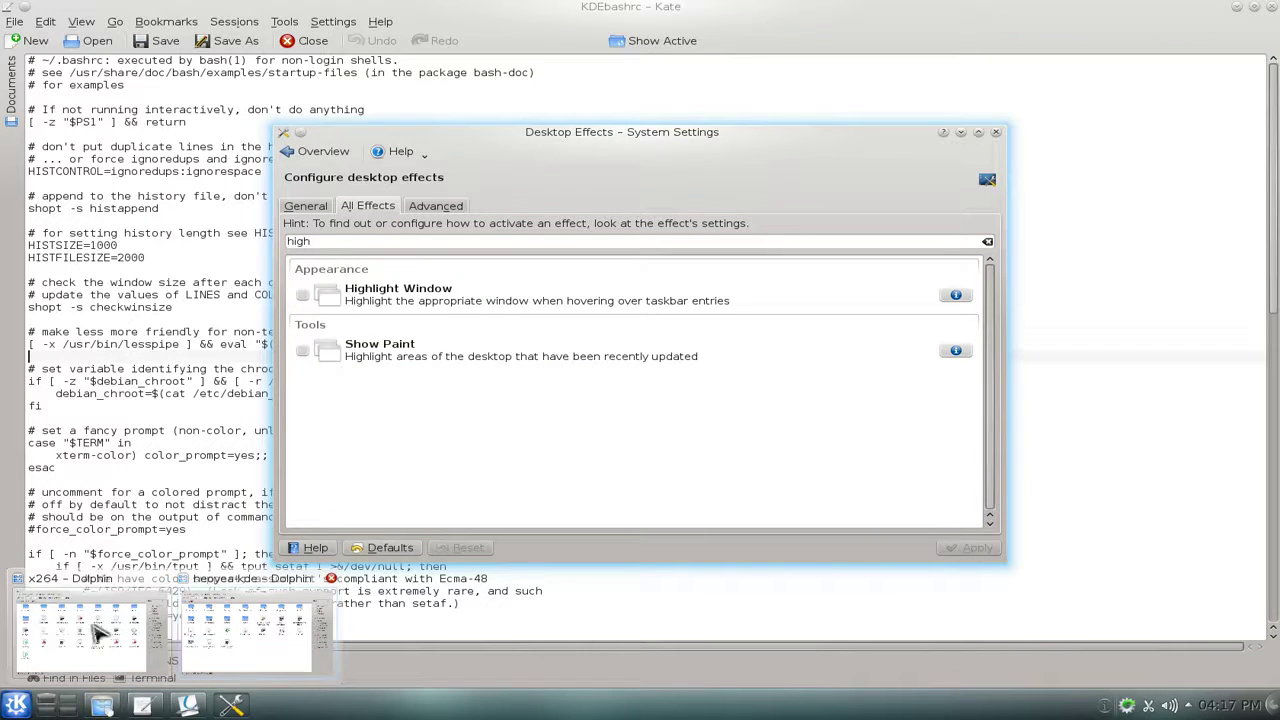
Minimize the x264 Dolphin window, then re-enable and apply the Highlight Window effect.
{"action": "mouse_move", "coordinate": [228, 637]}
{"action": "left_click", "coordinate": [122, 637]}
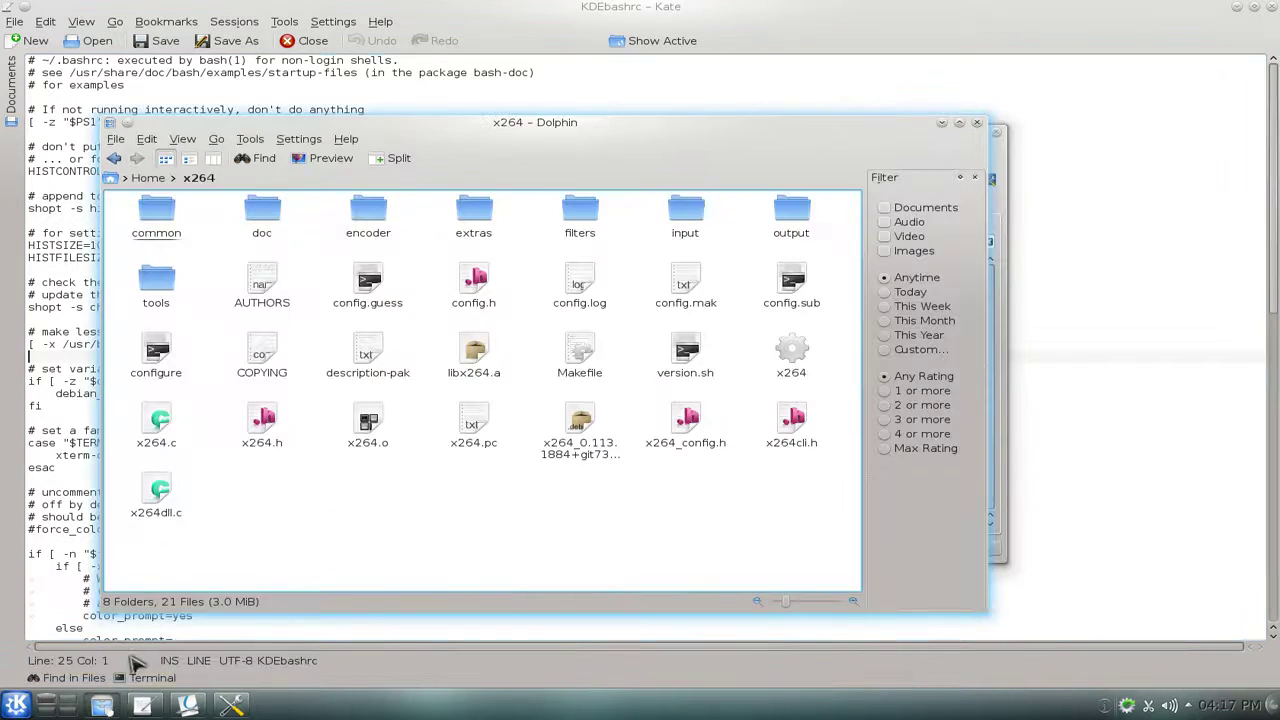
{"action": "left_click", "coordinate": [941, 122]}
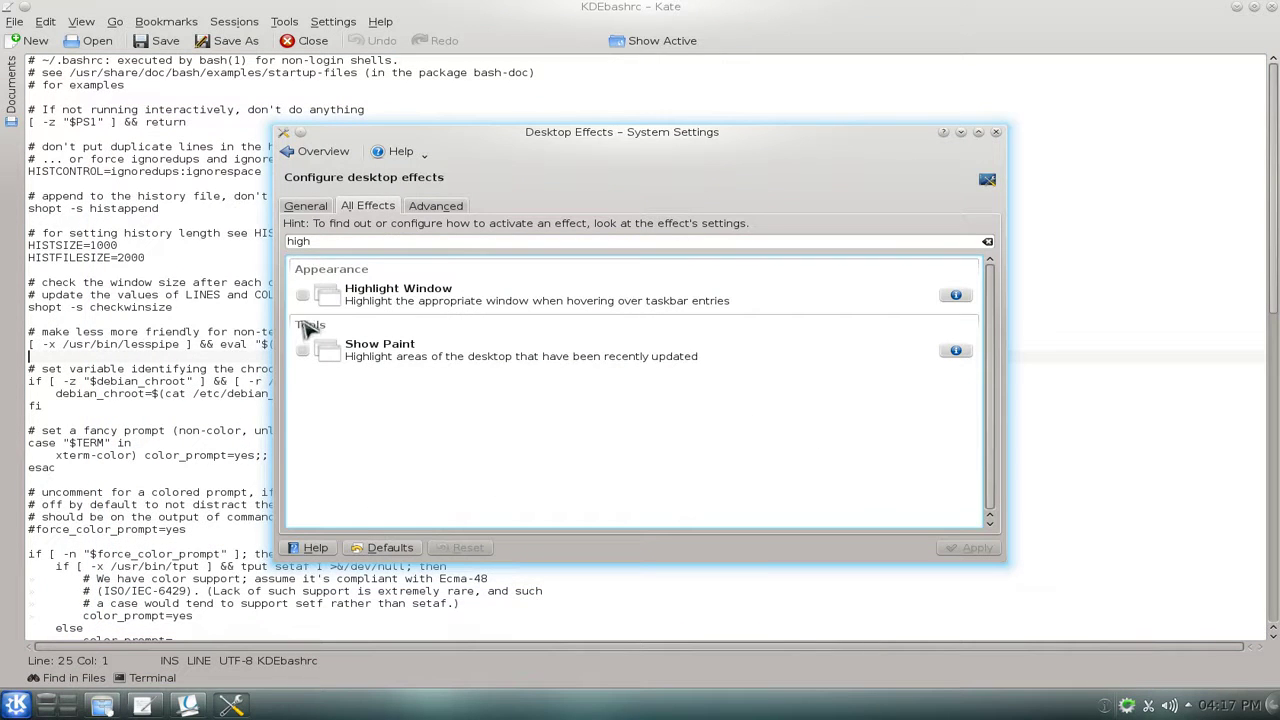
{"action": "left_click", "coordinate": [302, 295]}
{"action": "left_click", "coordinate": [972, 547]}
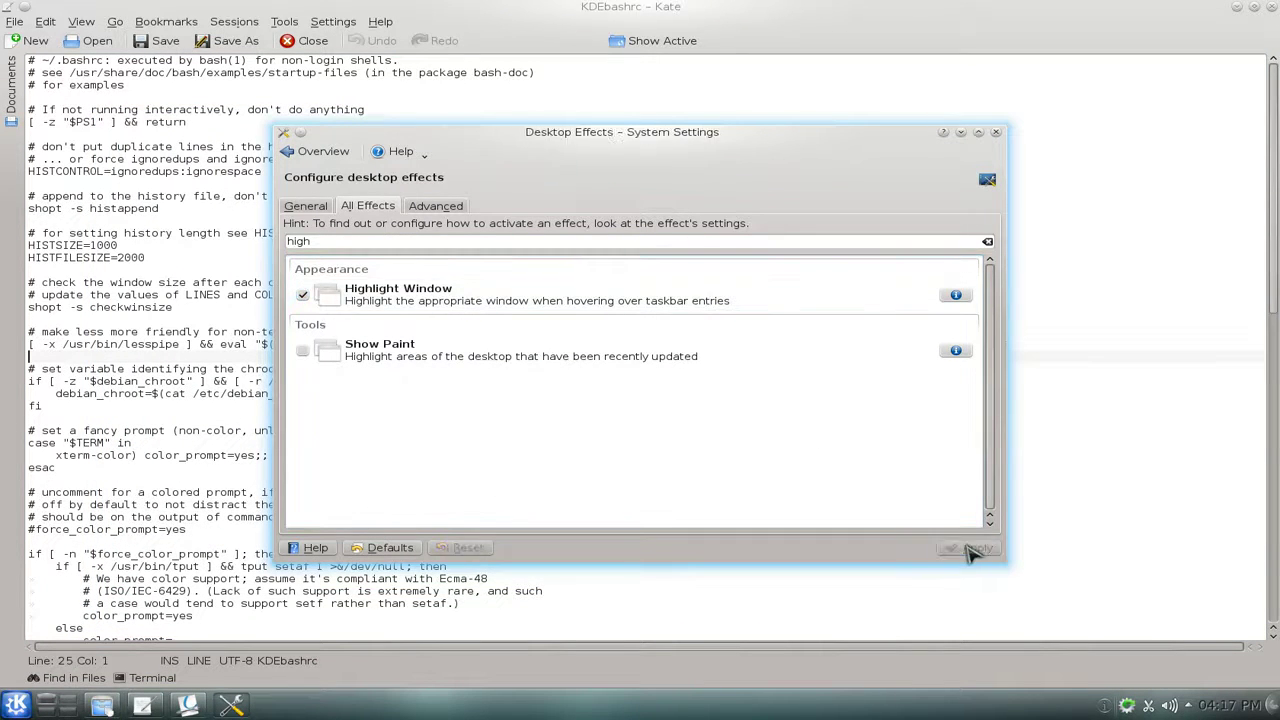
Bring the Desktop Effects settings back to the front and close System Settings.
{"action": "mouse_move", "coordinate": [108, 708]}
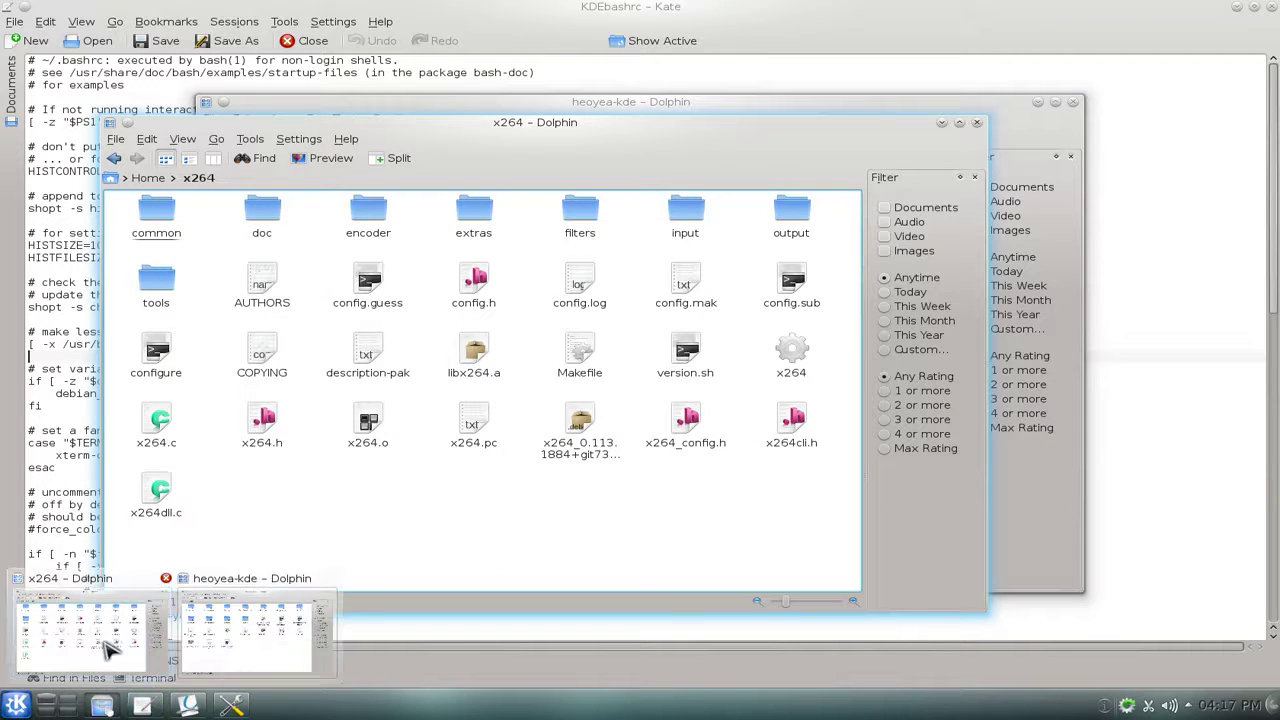
{"action": "mouse_move", "coordinate": [220, 645]}
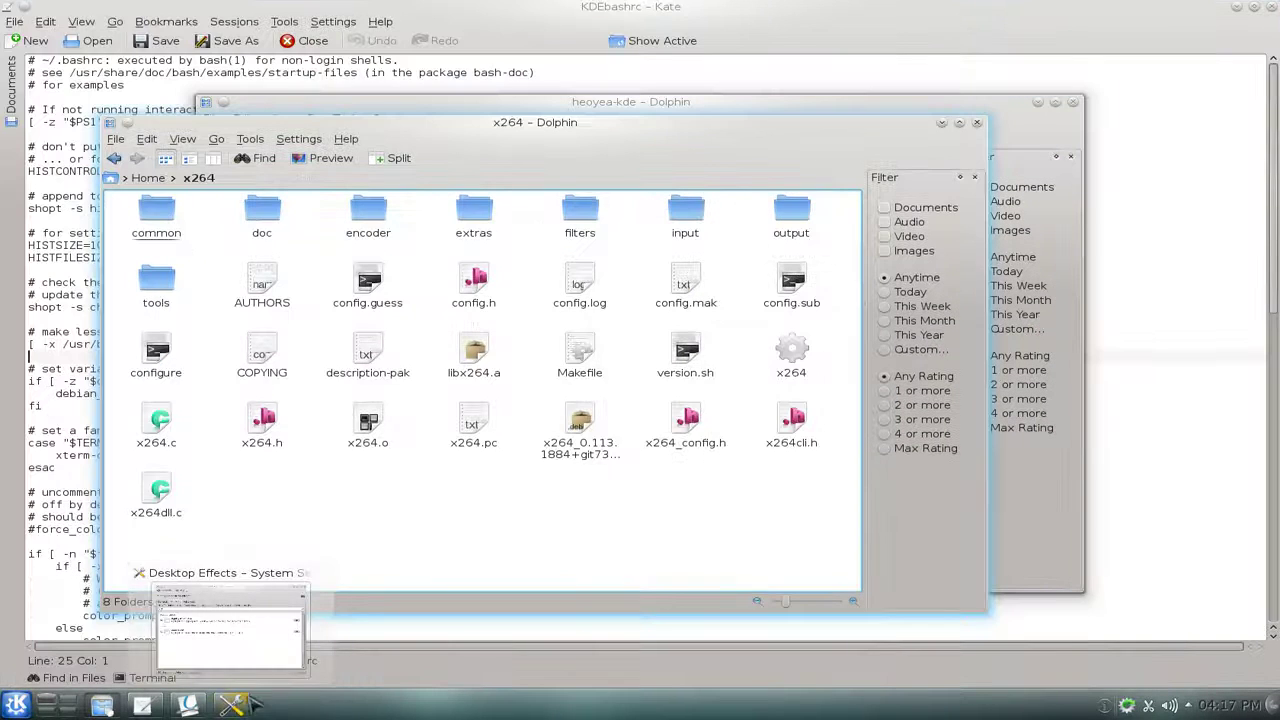
{"action": "left_click", "coordinate": [232, 705]}
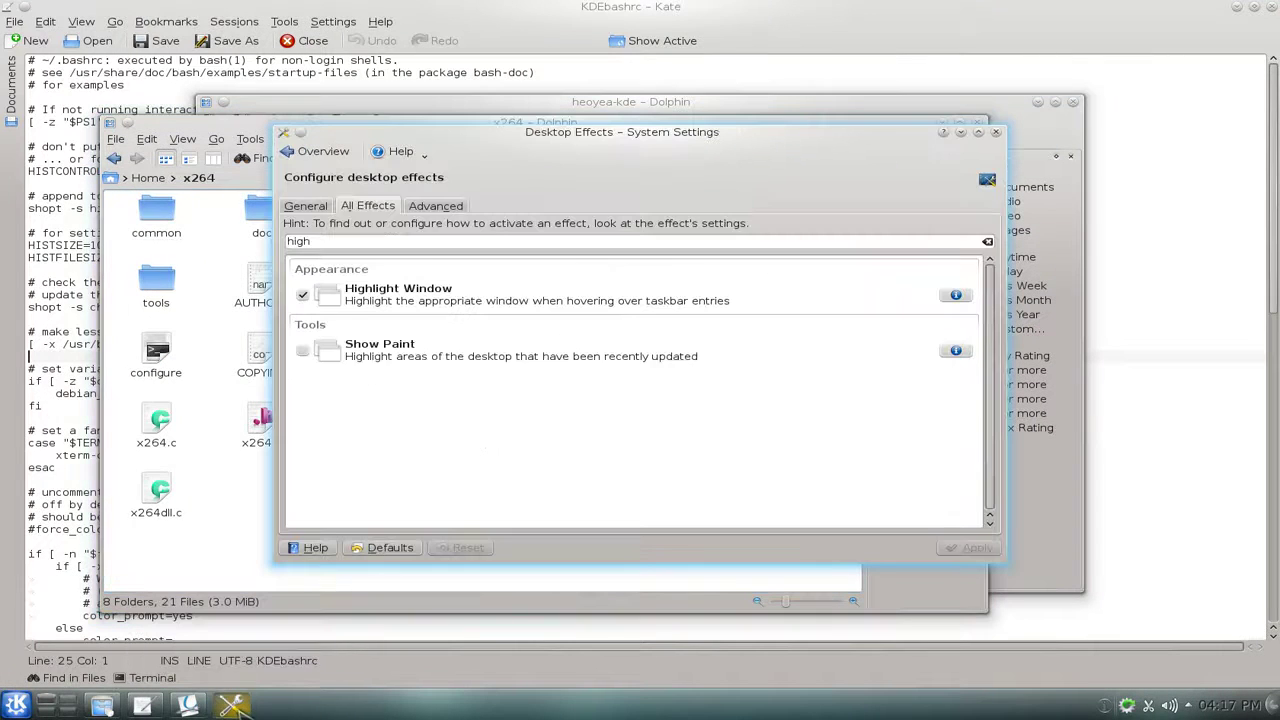
{"action": "left_click", "coordinate": [996, 133]}
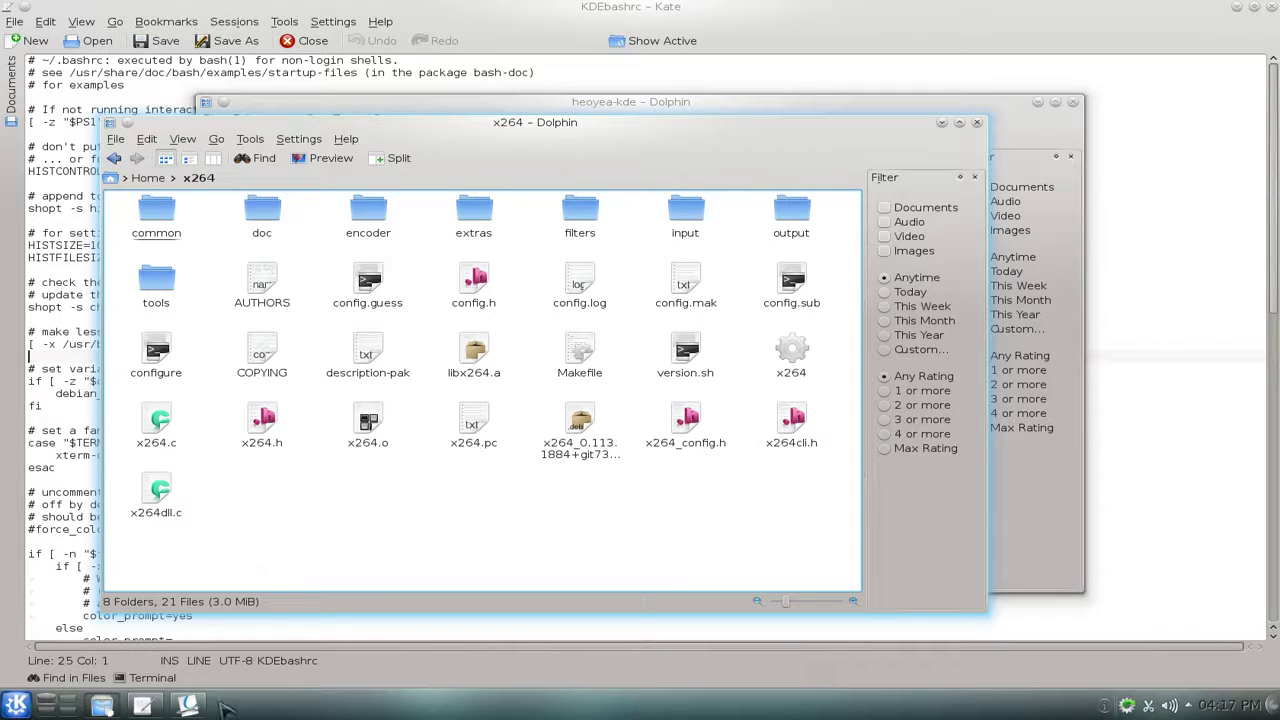
Minimize the x264 and heoyea-kde Dolphin windows, Okular, and Kate to reveal the wallpaper.
{"action": "mouse_move", "coordinate": [152, 710]}
{"action": "left_click", "coordinate": [943, 123]}
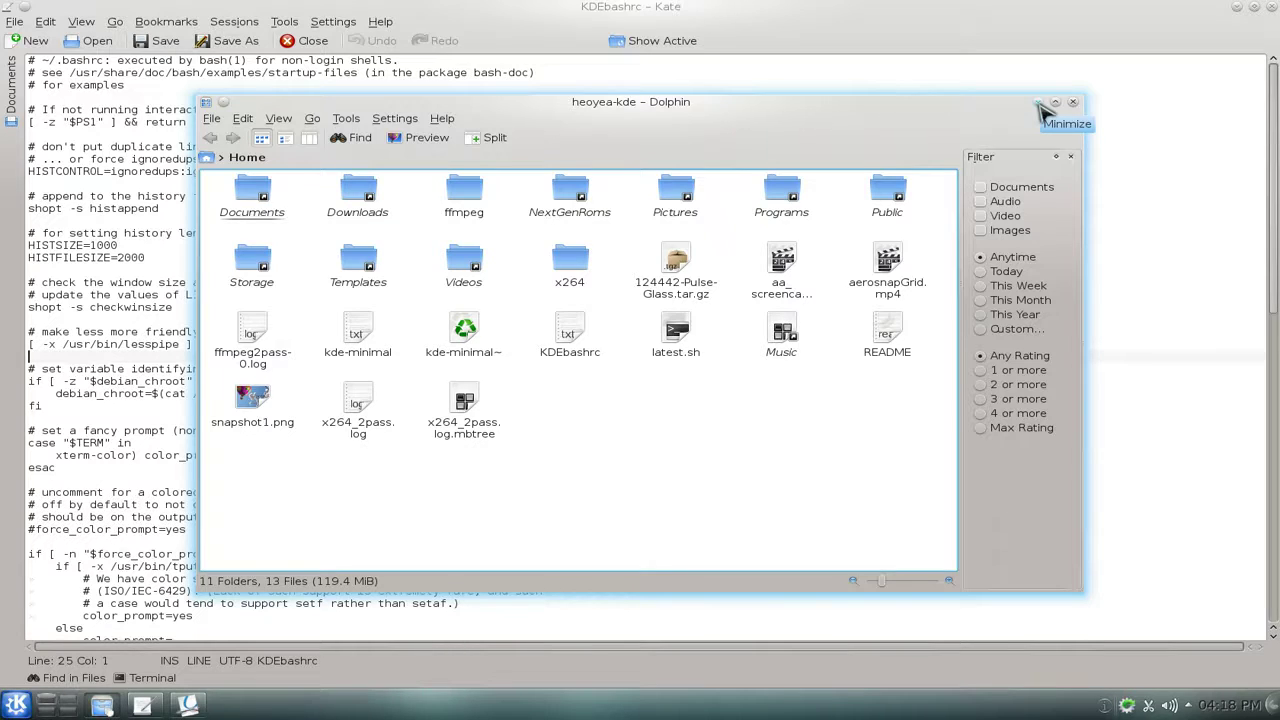
{"action": "left_click", "coordinate": [1040, 108]}
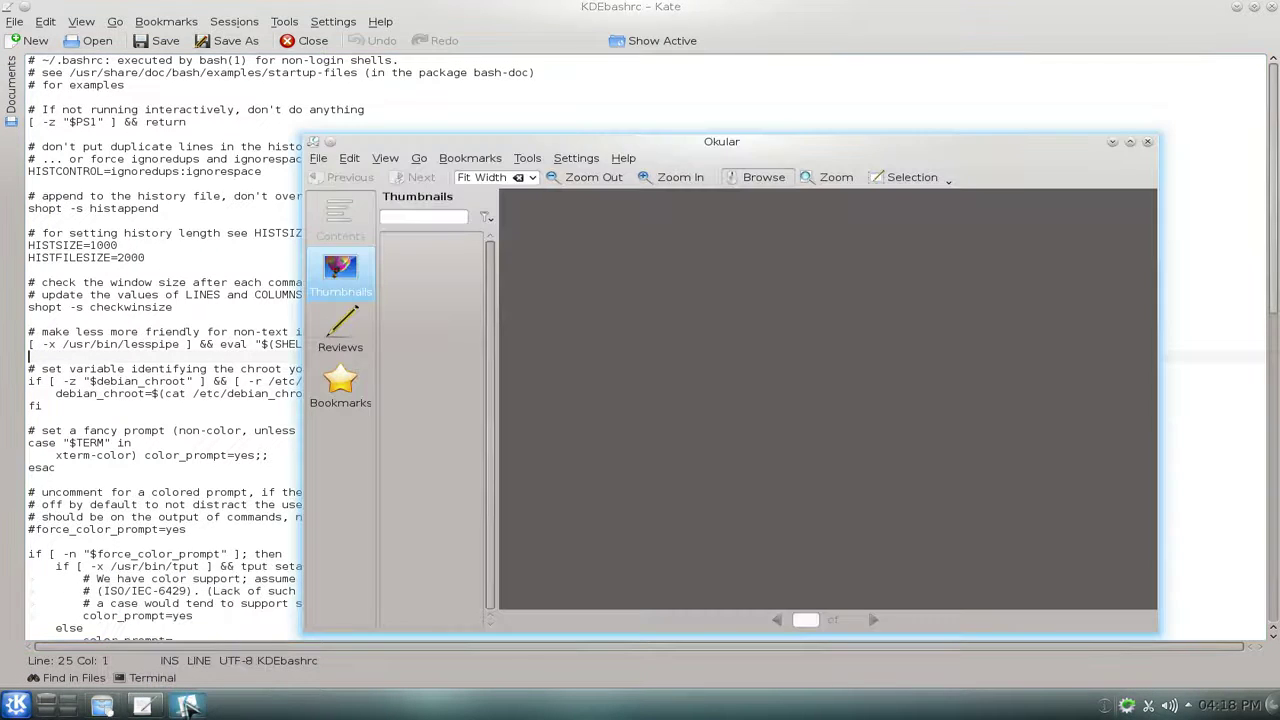
{"action": "left_click", "coordinate": [187, 706]}
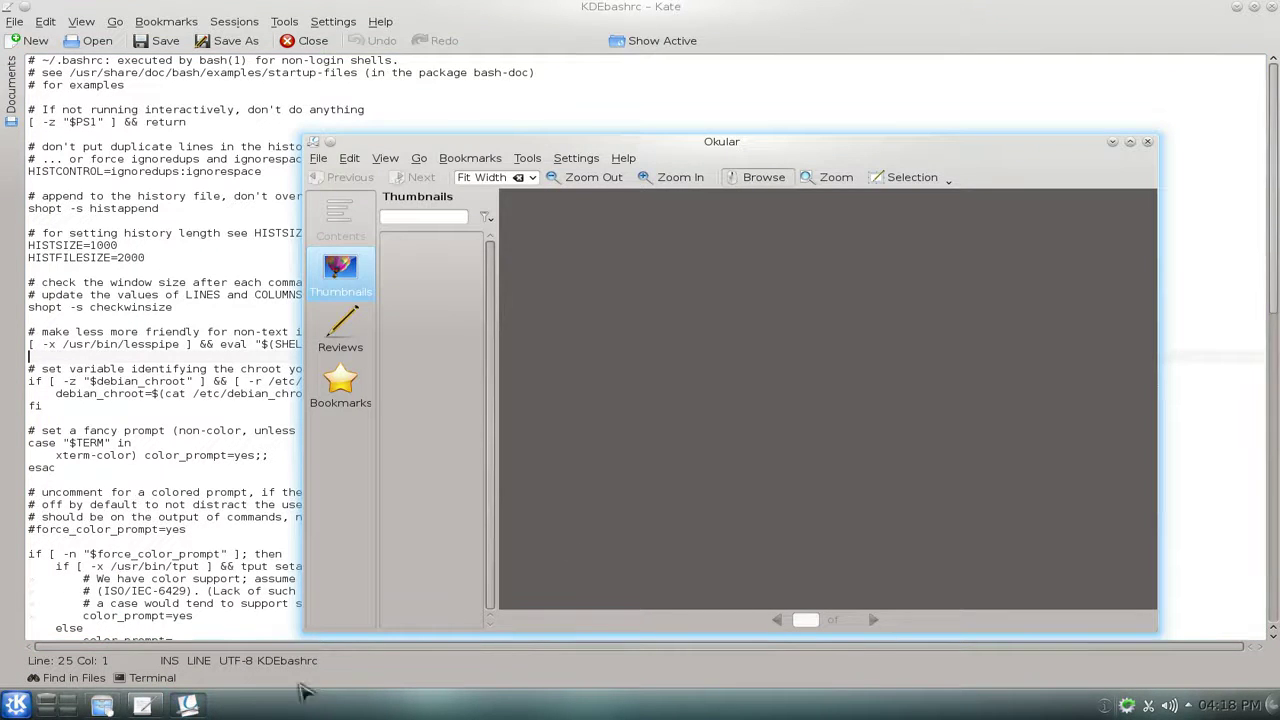
{"action": "left_click", "coordinate": [187, 706]}
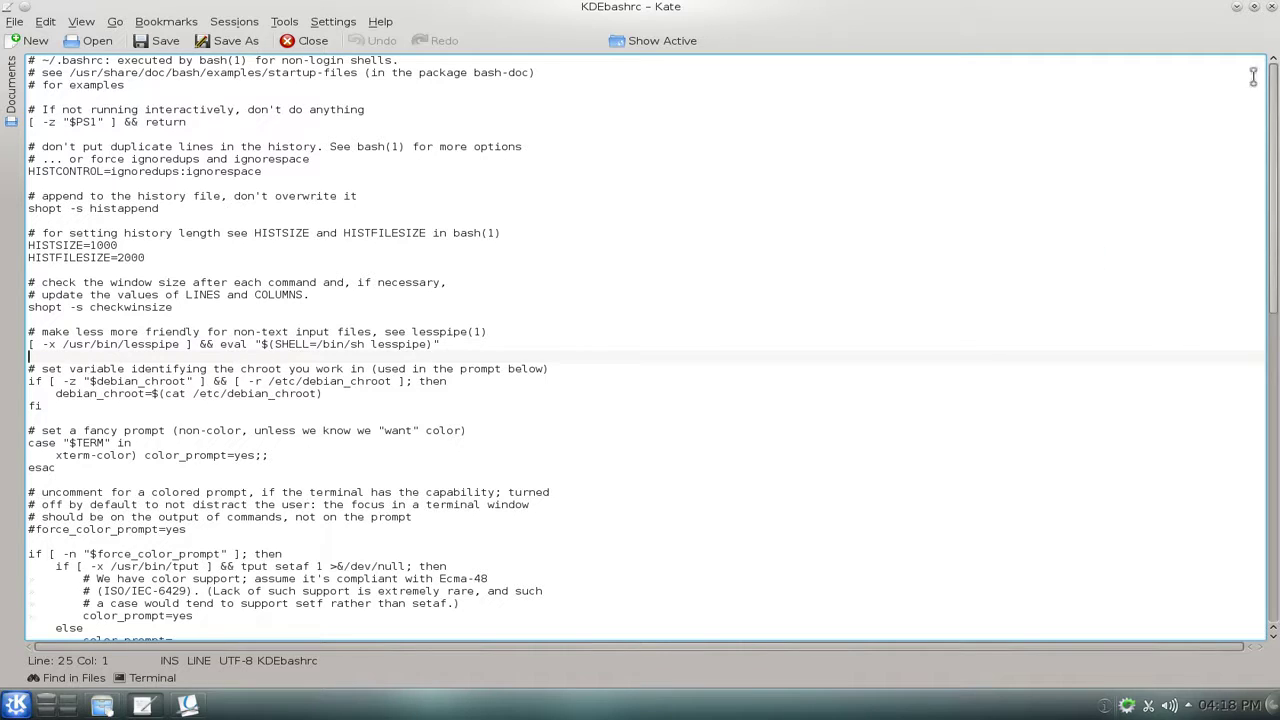
{"action": "left_click", "coordinate": [1237, 7]}
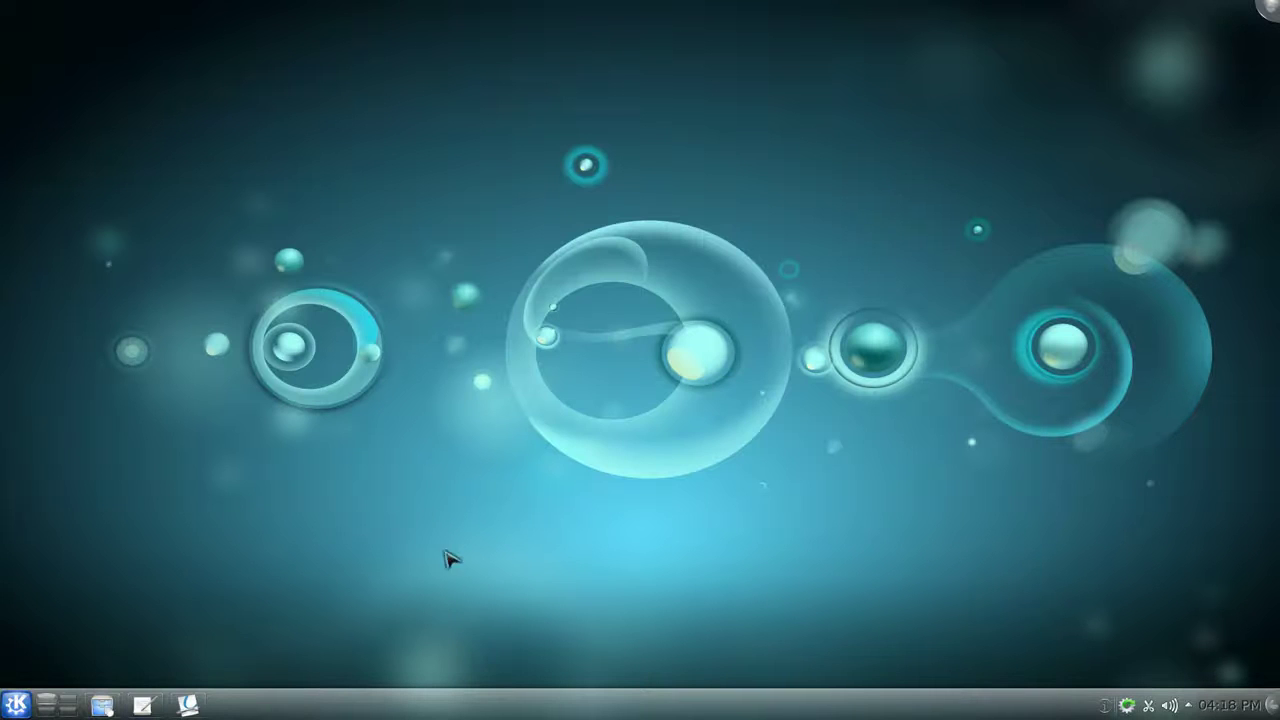
Set Smooth Tasks' Middle Click Action to Close Task and save with OK.
{"action": "right_click", "coordinate": [253, 709]}
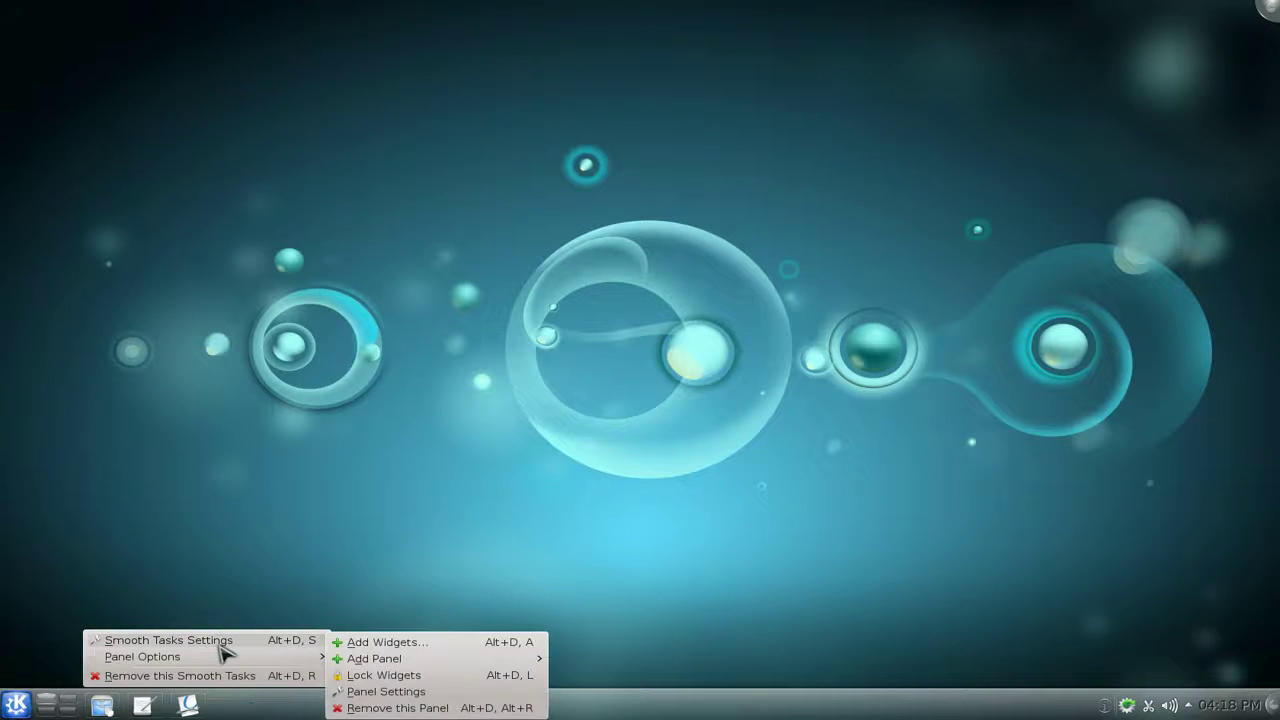
{"action": "left_click", "coordinate": [168, 640]}
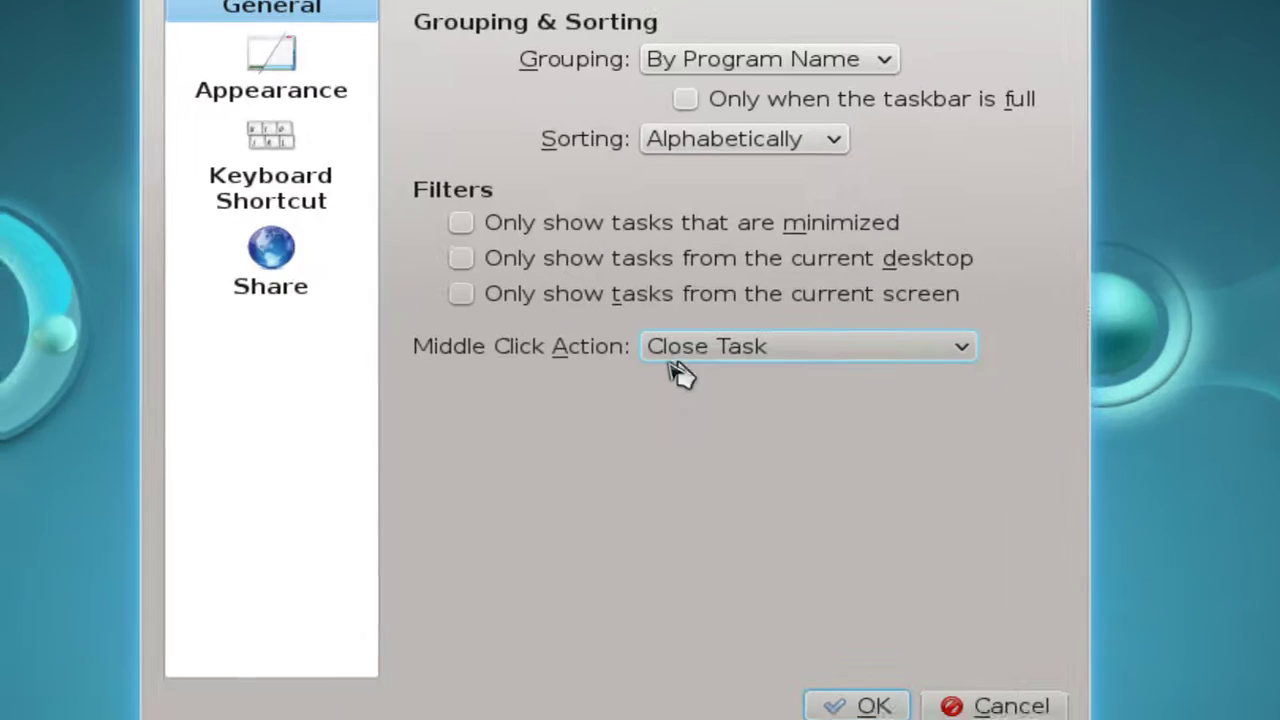
{"action": "left_click", "coordinate": [677, 356]}
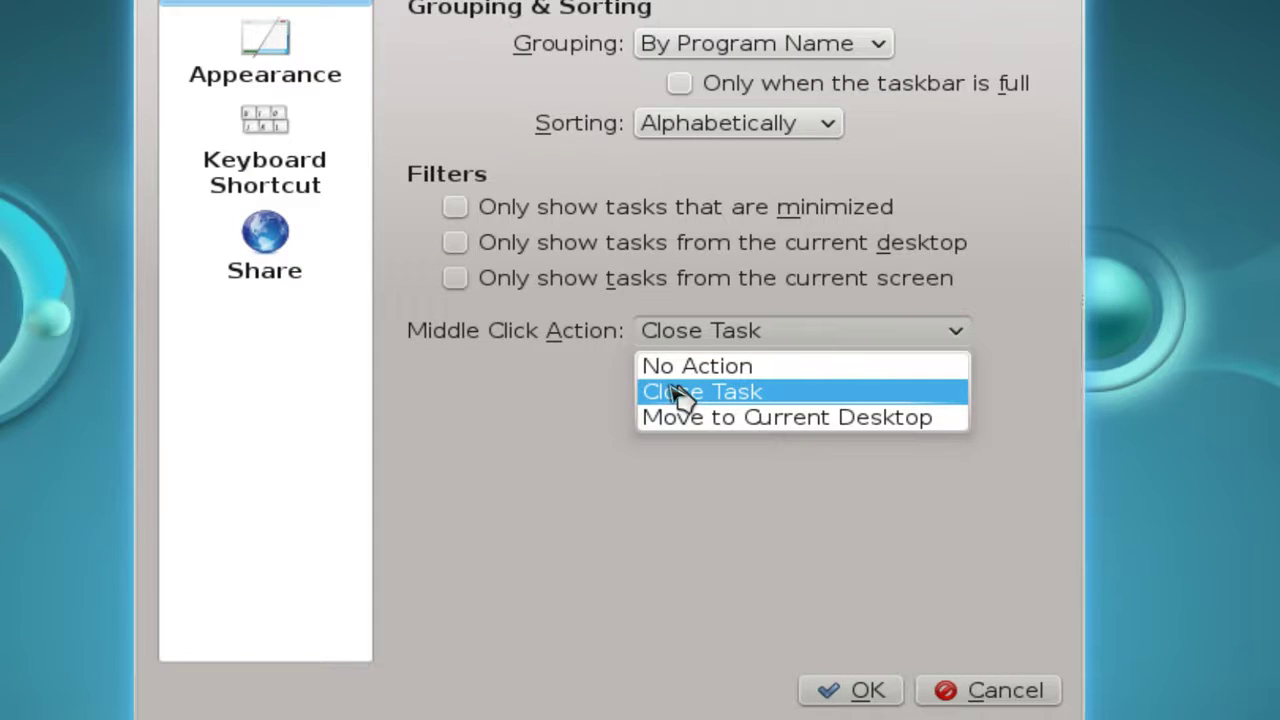
{"action": "left_click", "coordinate": [677, 392]}
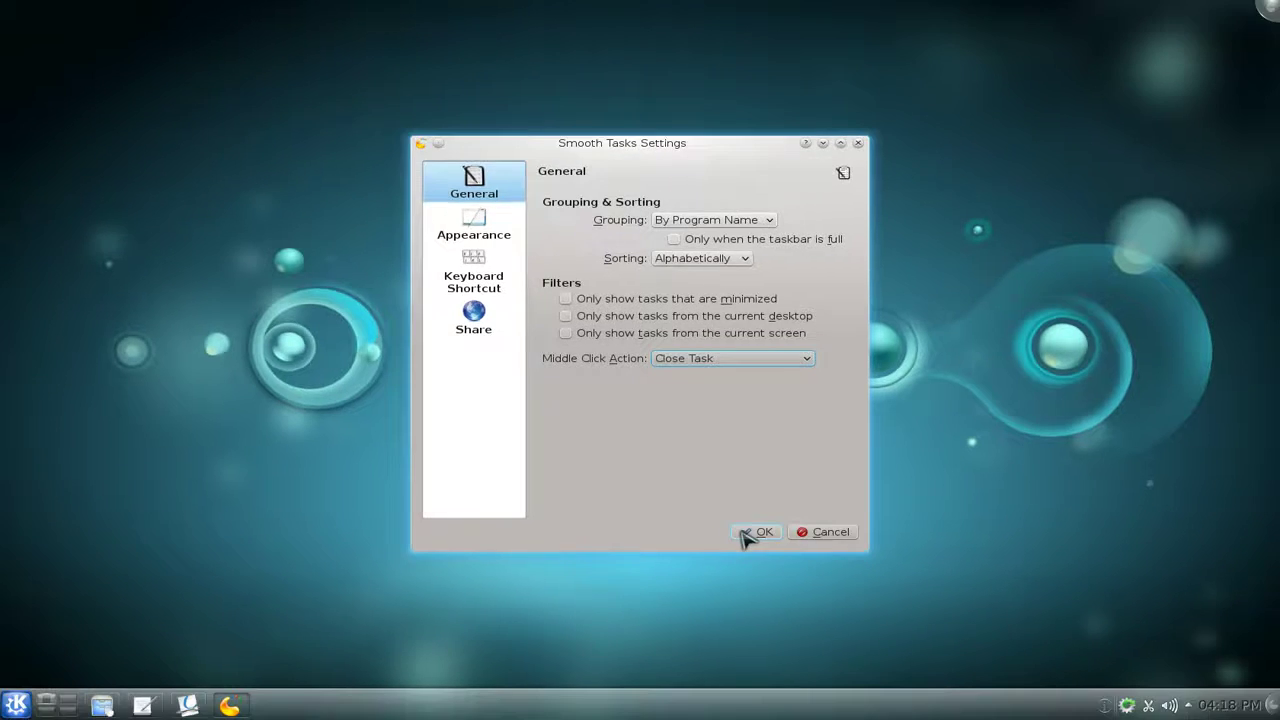
{"action": "left_click", "coordinate": [845, 690]}
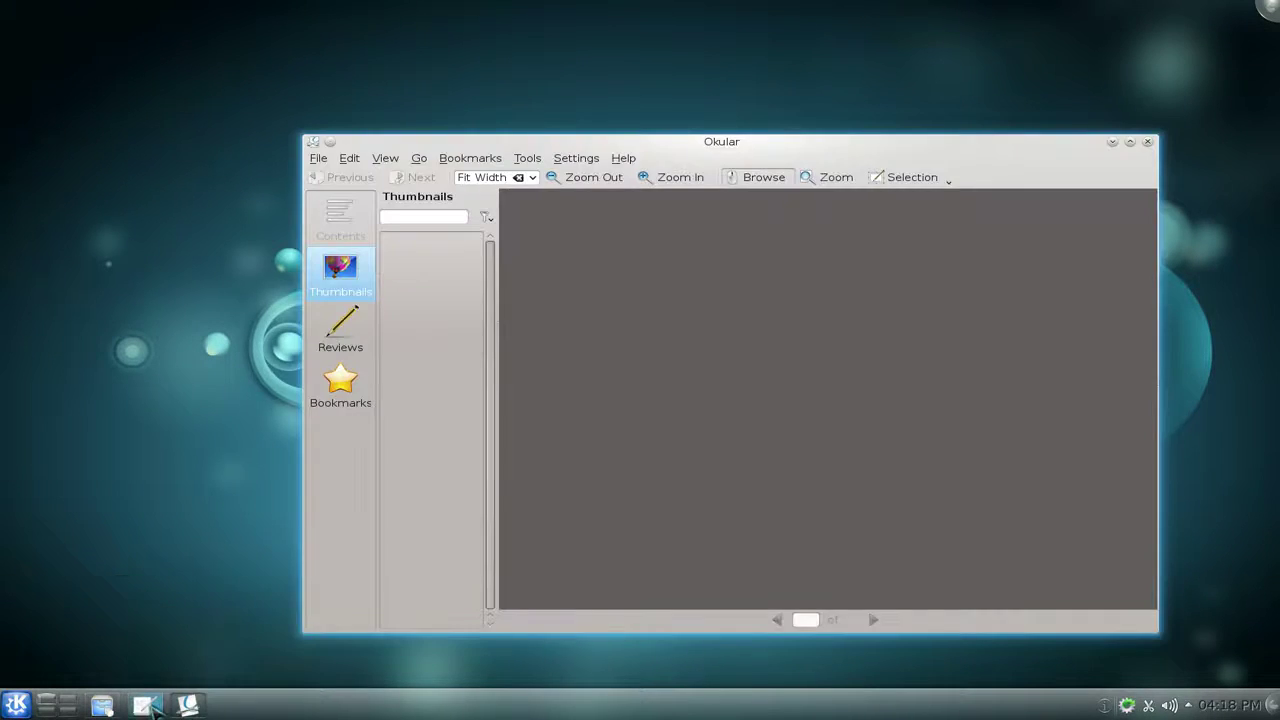
Restore Kate and both Dolphin windows, and bring Okular to the front.
{"action": "left_click", "coordinate": [122, 705]}
{"action": "left_click", "coordinate": [104, 706]}
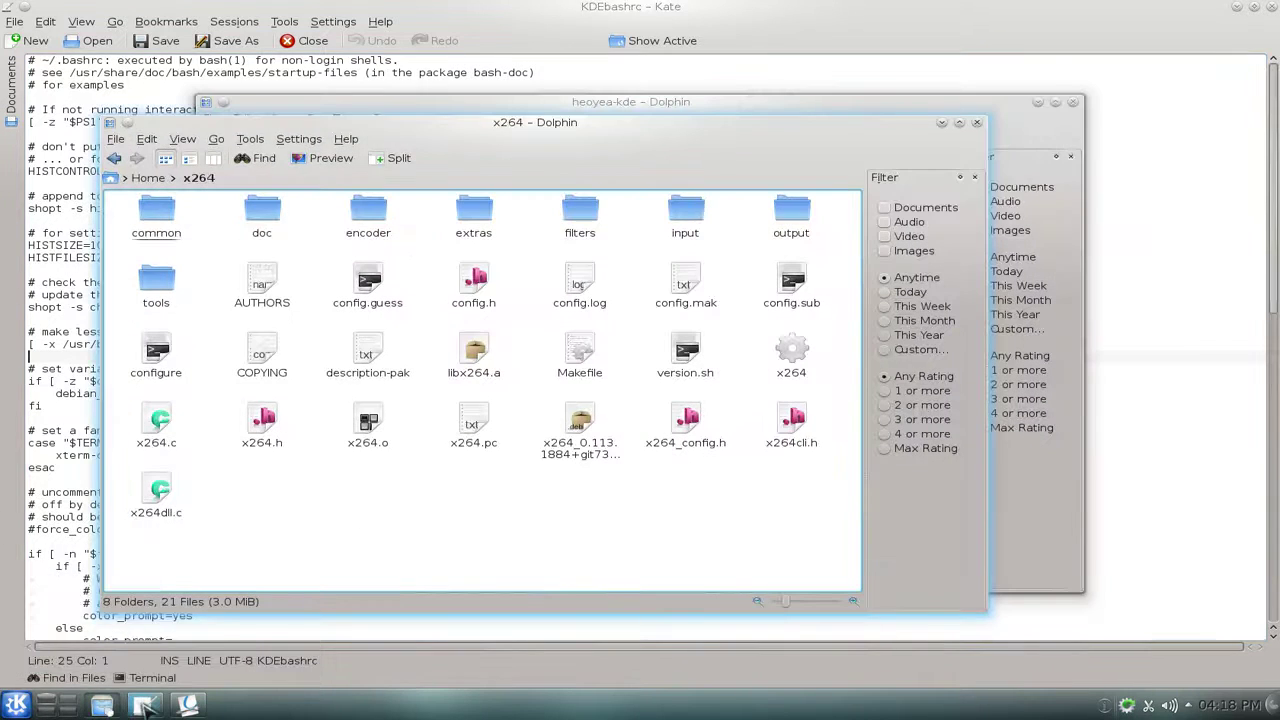
{"action": "mouse_move", "coordinate": [186, 708]}
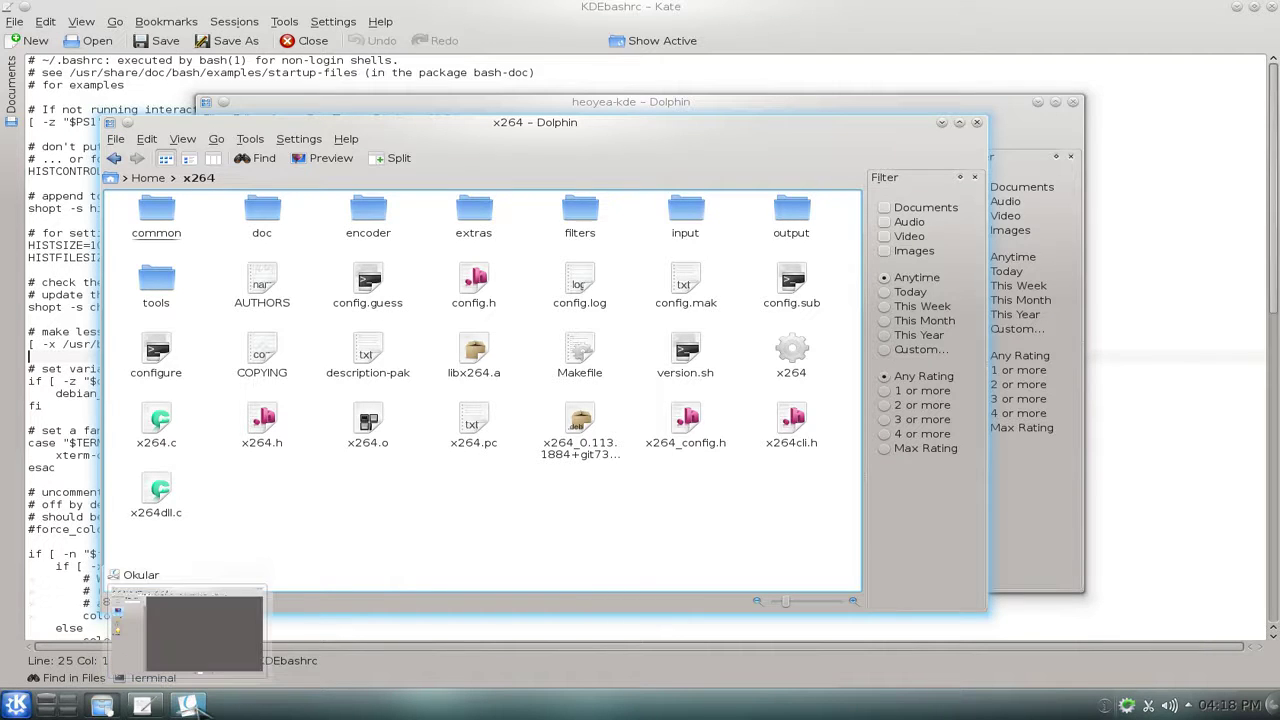
{"action": "left_click", "coordinate": [197, 658]}
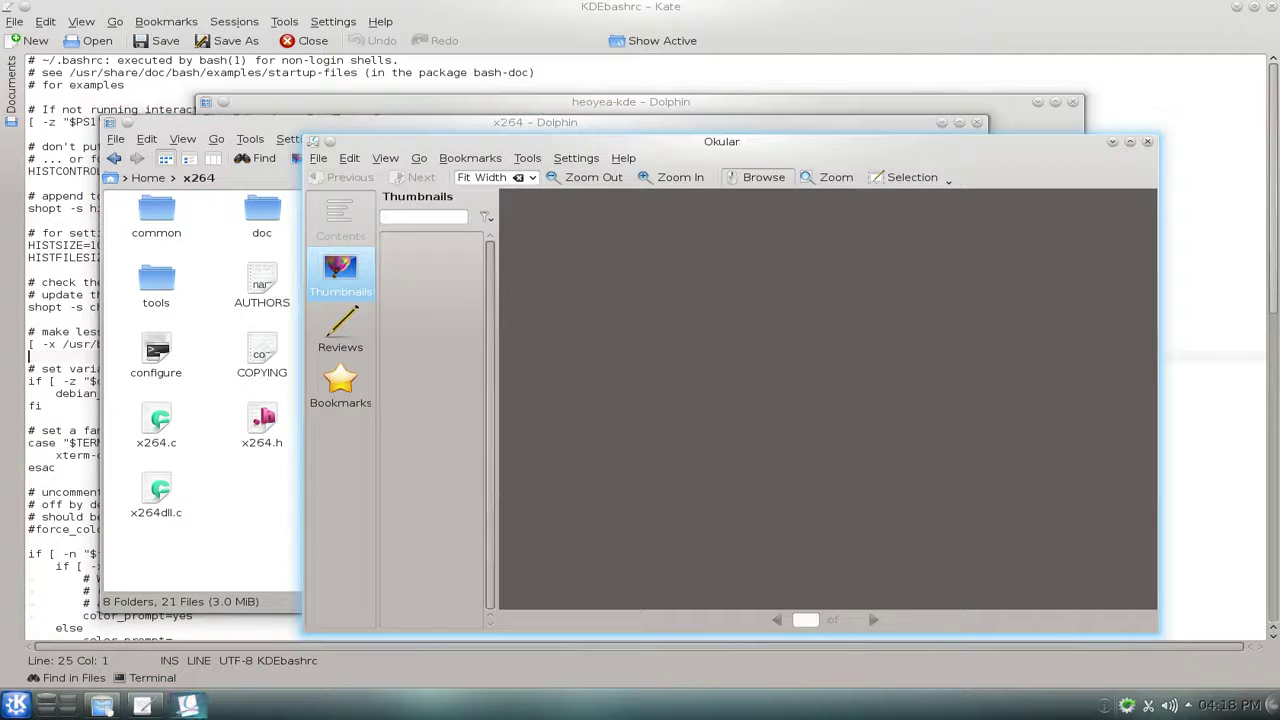
Close x264 from its preview, middle-click the KDEbashrc Kate preview to close it, and minimize Okular.
{"action": "mouse_move", "coordinate": [102, 705]}
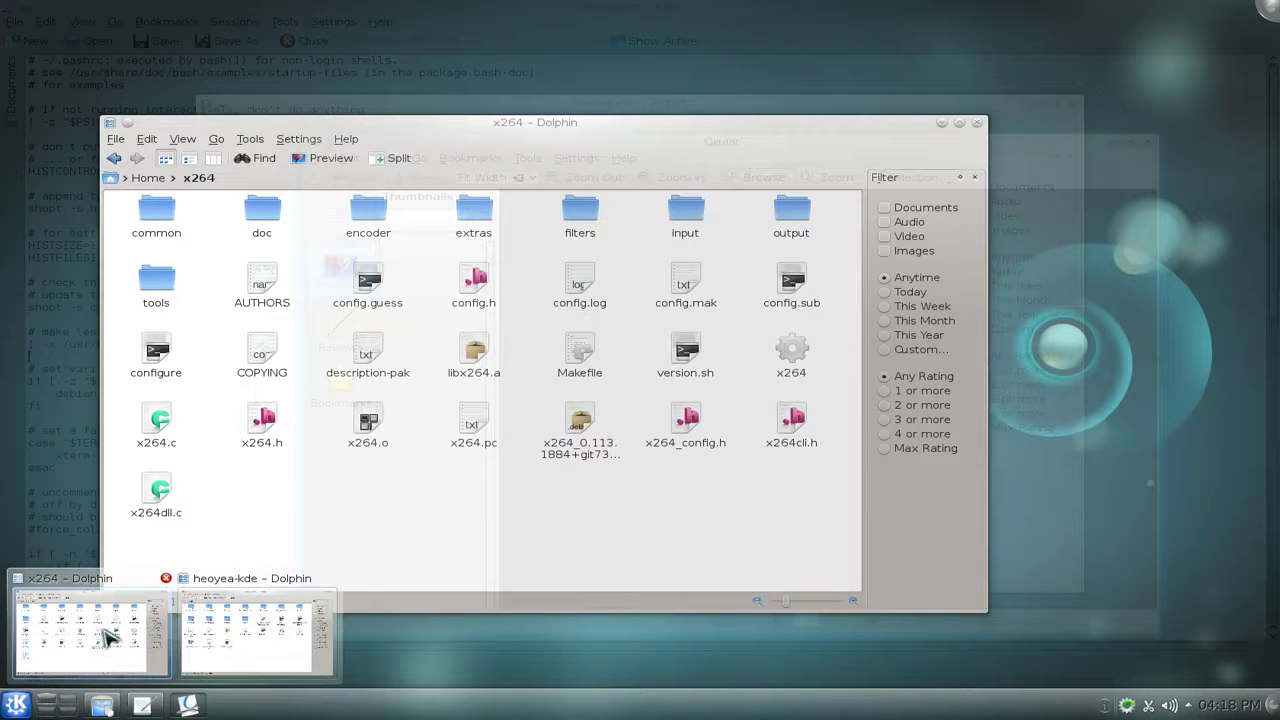
{"action": "left_click", "coordinate": [166, 578]}
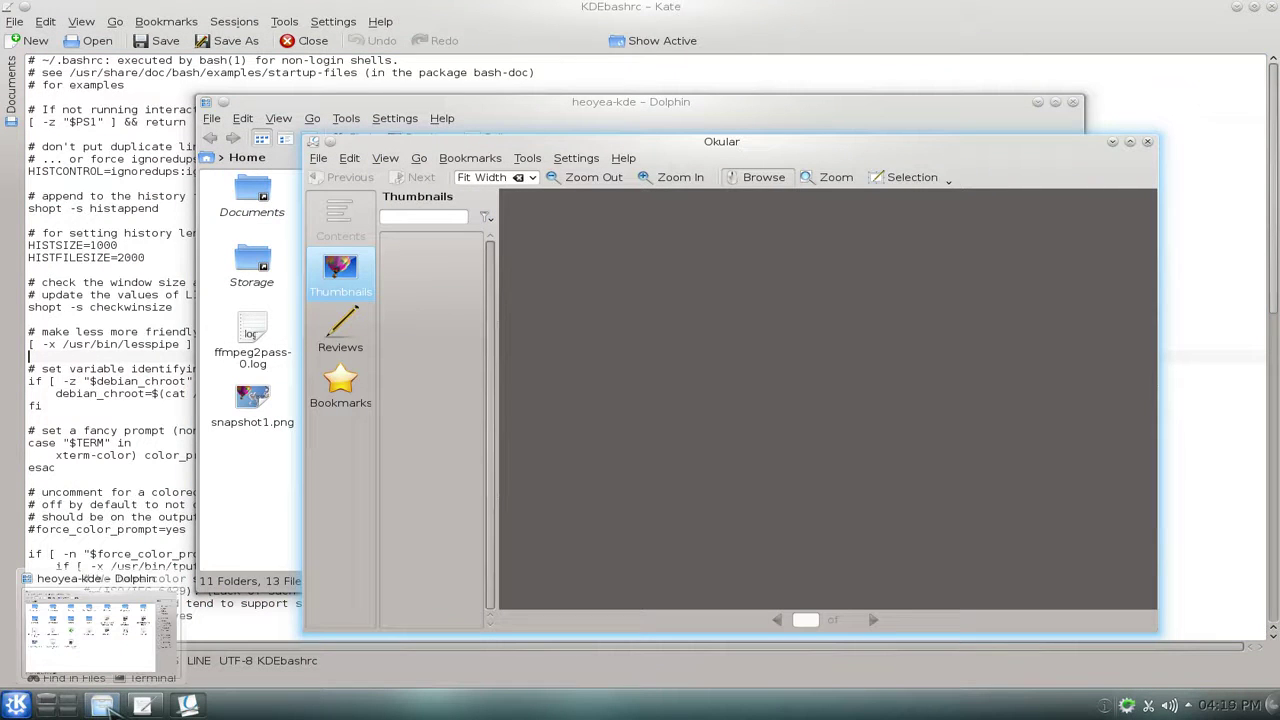
{"action": "mouse_move", "coordinate": [112, 655]}
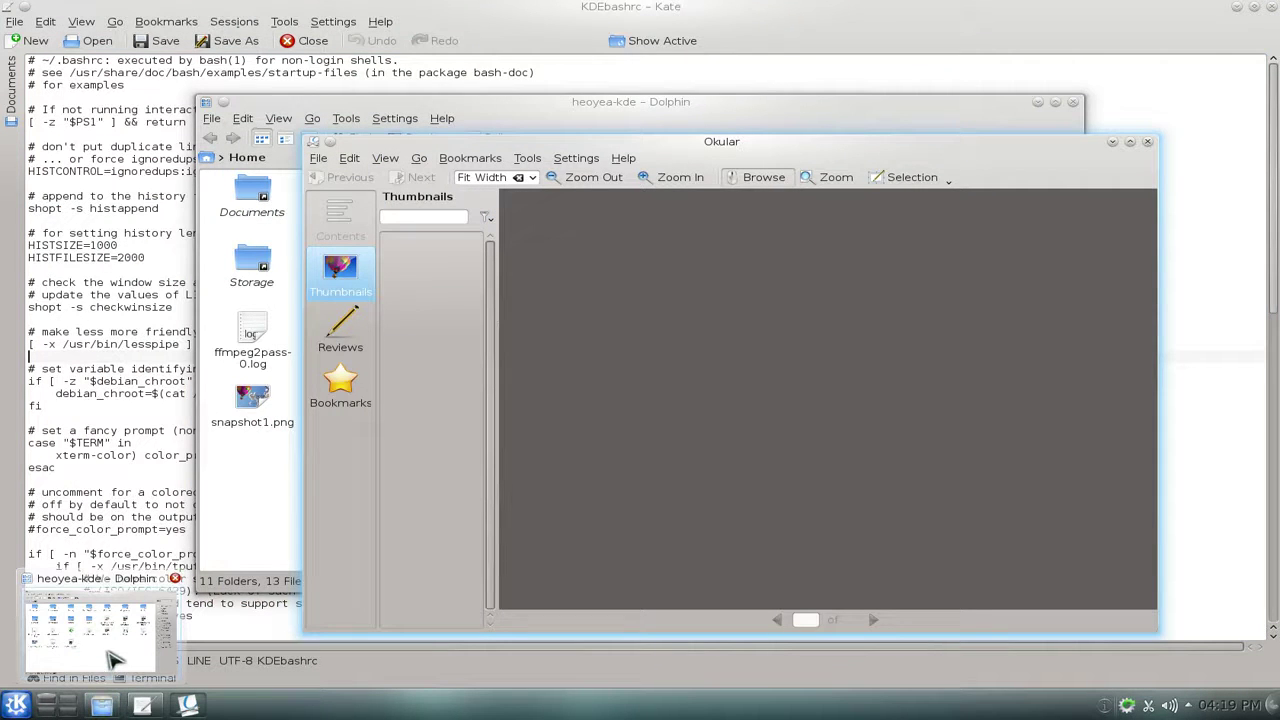
{"action": "mouse_move", "coordinate": [148, 702]}
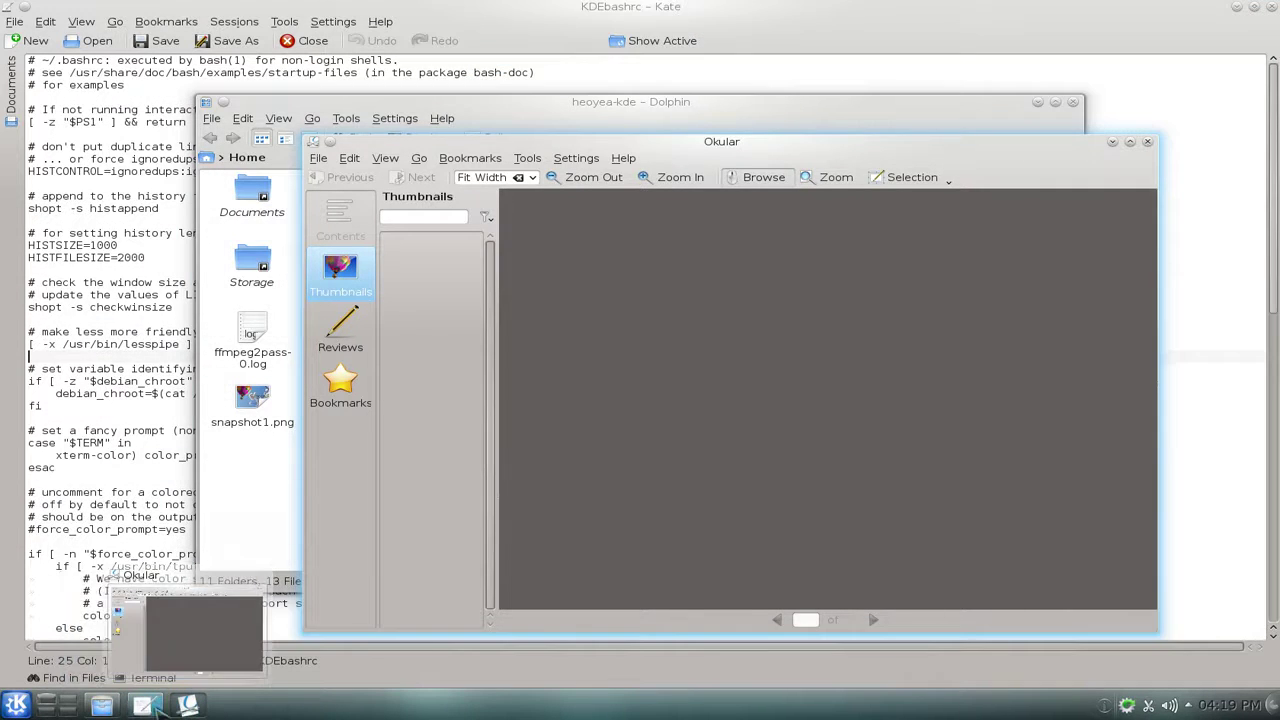
{"action": "mouse_move", "coordinate": [158, 655]}
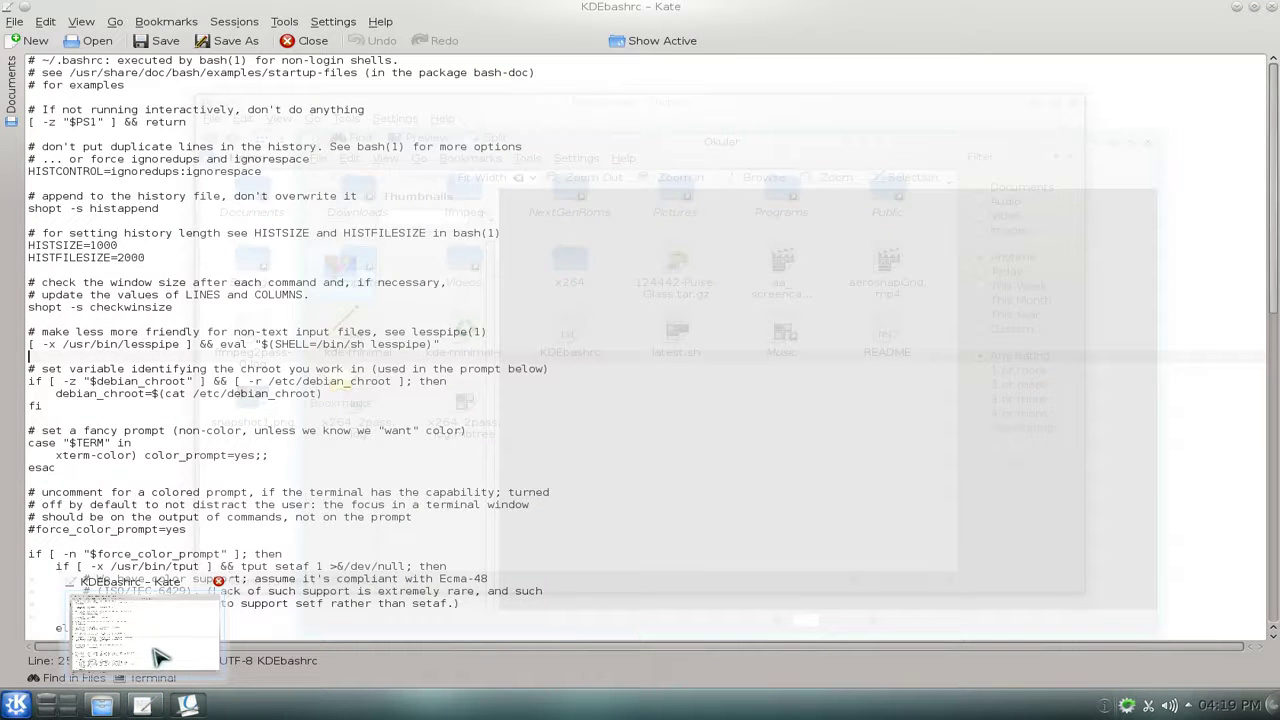
{"action": "middle_click", "coordinate": [158, 655]}
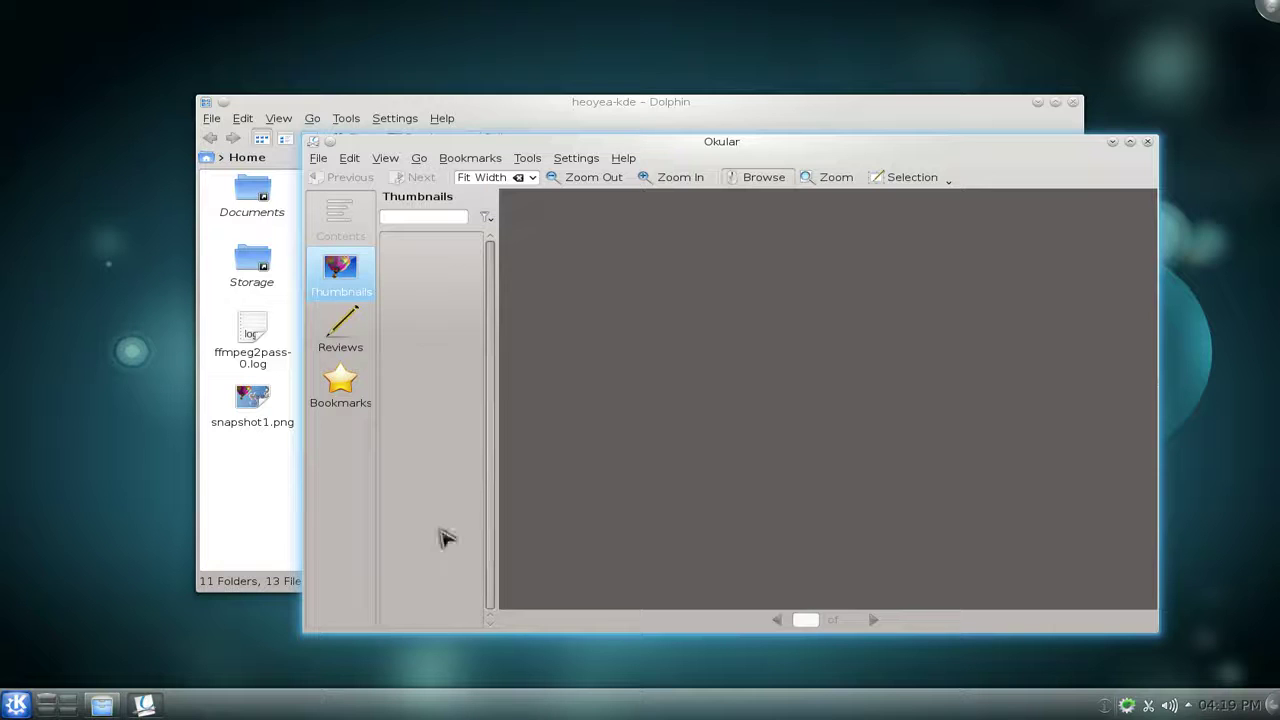
{"action": "left_click", "coordinate": [1114, 143]}
Minimize Dolphin, then turn on Smooth Tasks Expand Tasks with Keep Expanded set to All.
{"action": "left_click", "coordinate": [1037, 102]}
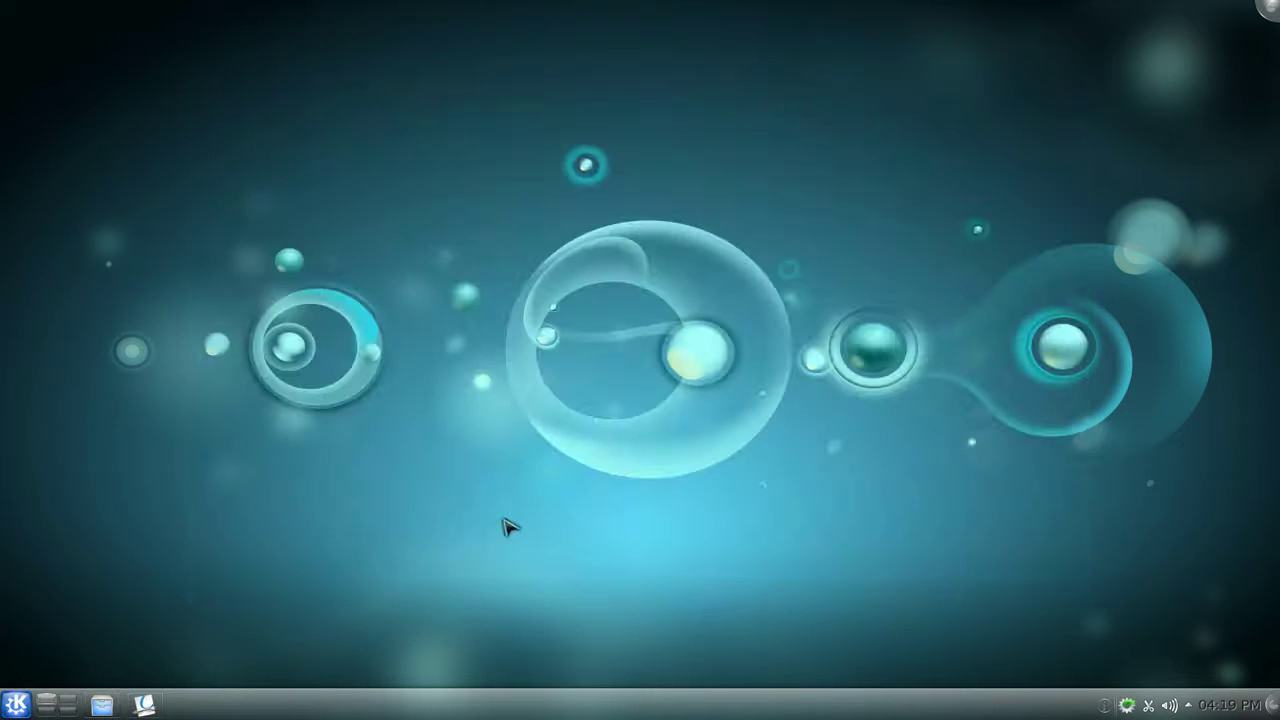
{"action": "right_click", "coordinate": [310, 706]}
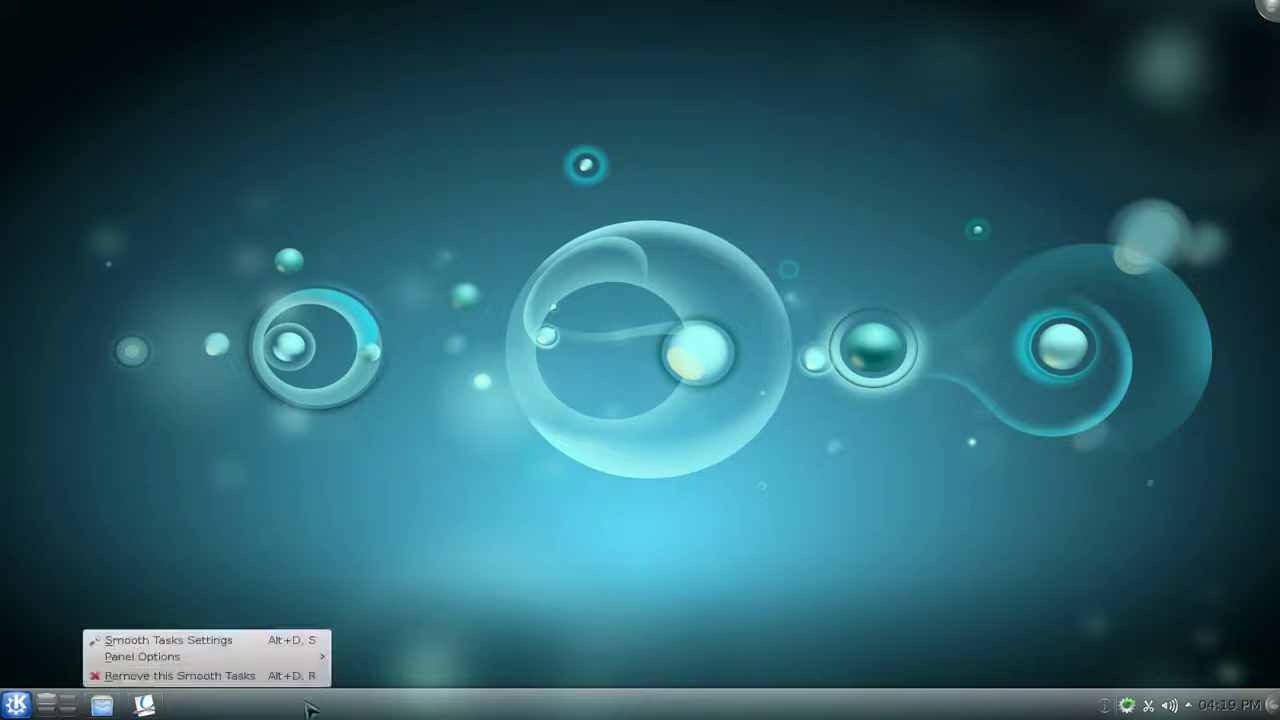
{"action": "left_click", "coordinate": [259, 646]}
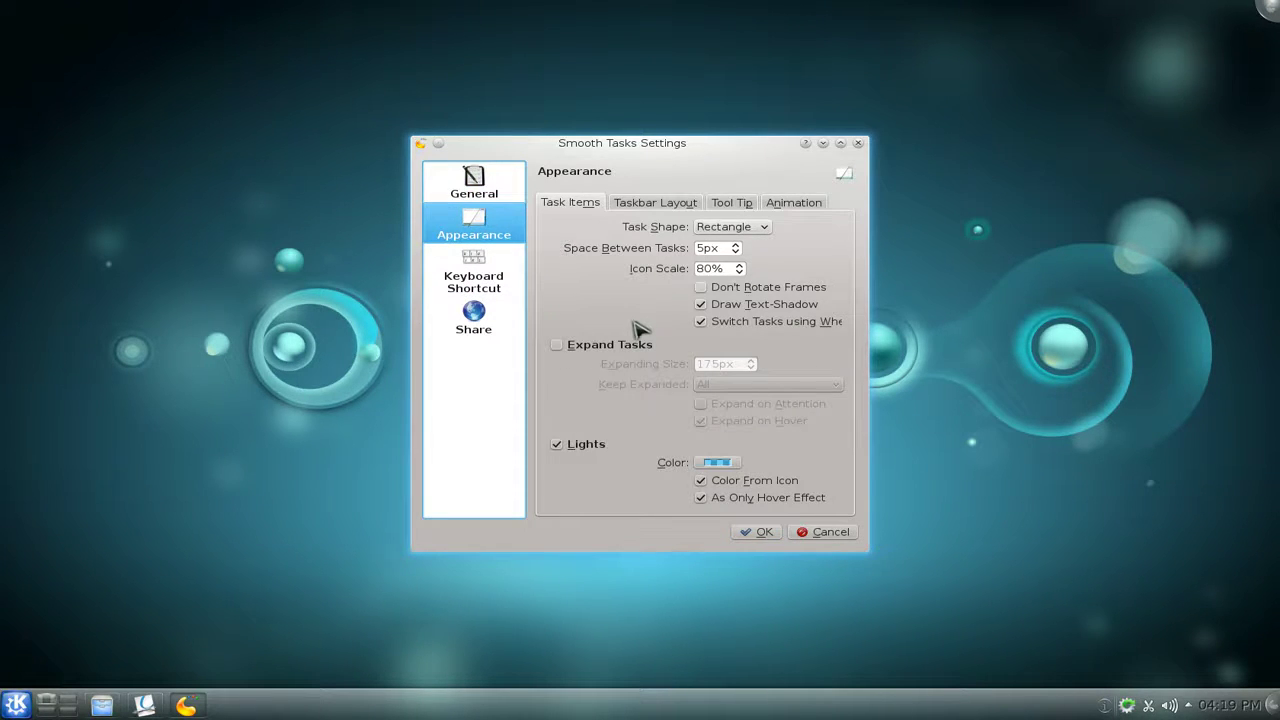
{"action": "mouse_move", "coordinate": [148, 706]}
{"action": "left_click", "coordinate": [556, 345]}
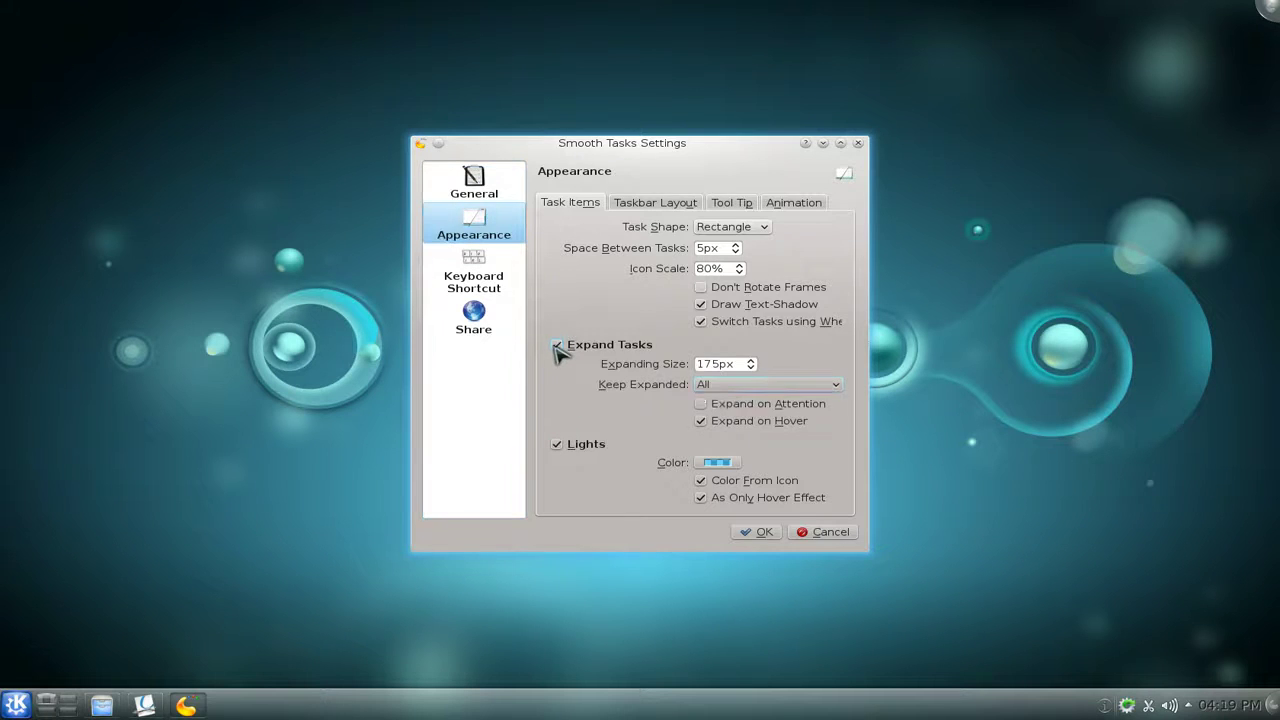
{"action": "left_click", "coordinate": [729, 386]}
{"action": "left_click", "coordinate": [733, 388]}
{"action": "left_click", "coordinate": [762, 538]}
{"action": "mouse_move", "coordinate": [272, 708]}
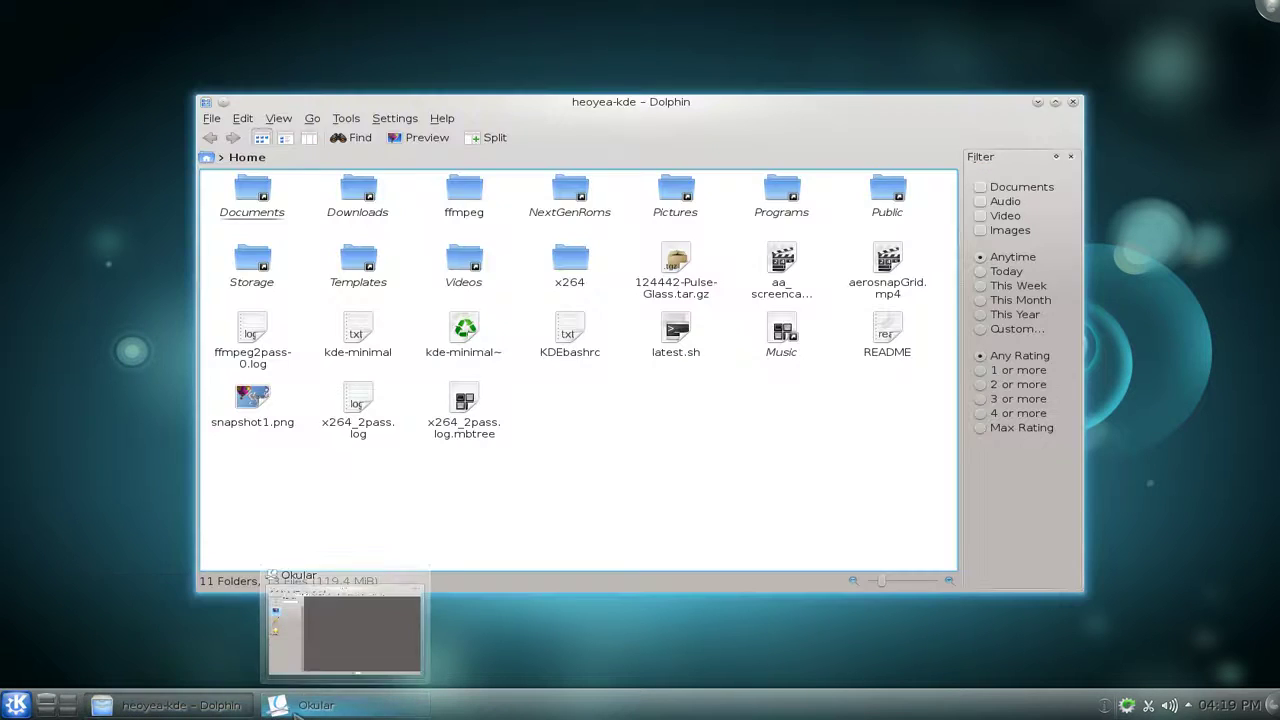
Restore Okular, bring Dolphin in front of it, and maximize Dolphin.
{"action": "left_click", "coordinate": [297, 708]}
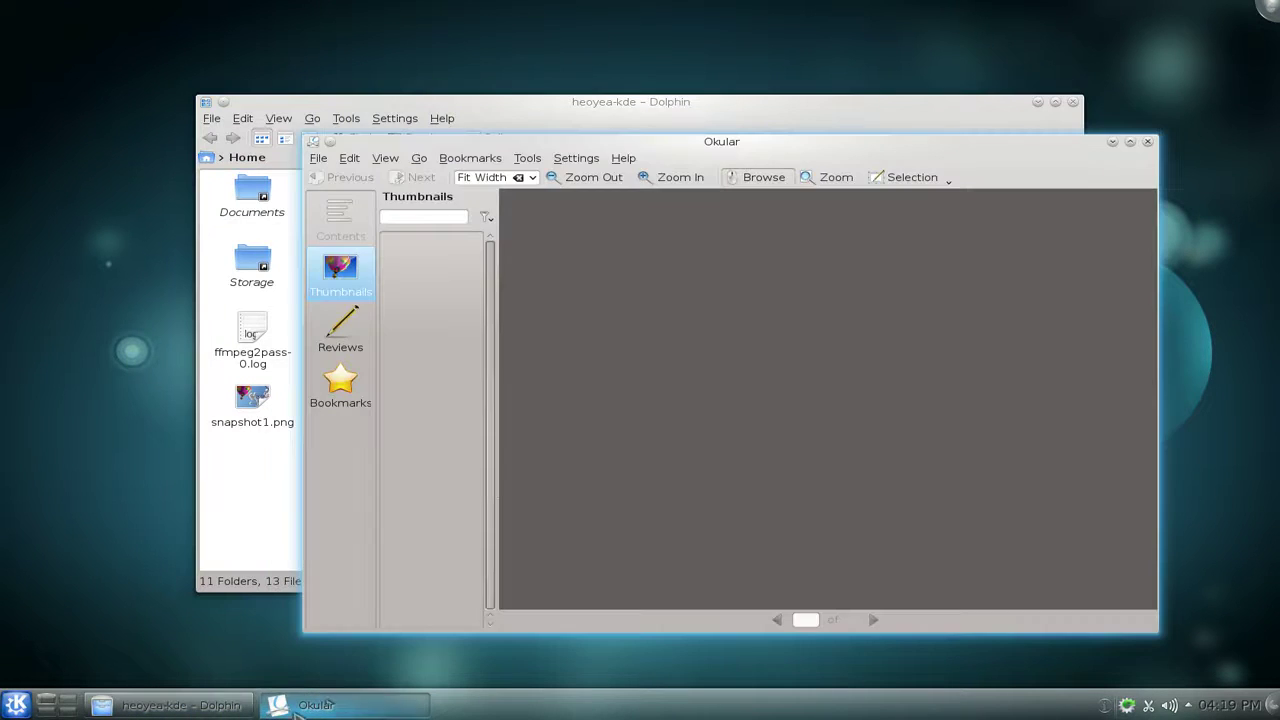
{"action": "left_click", "coordinate": [828, 120]}
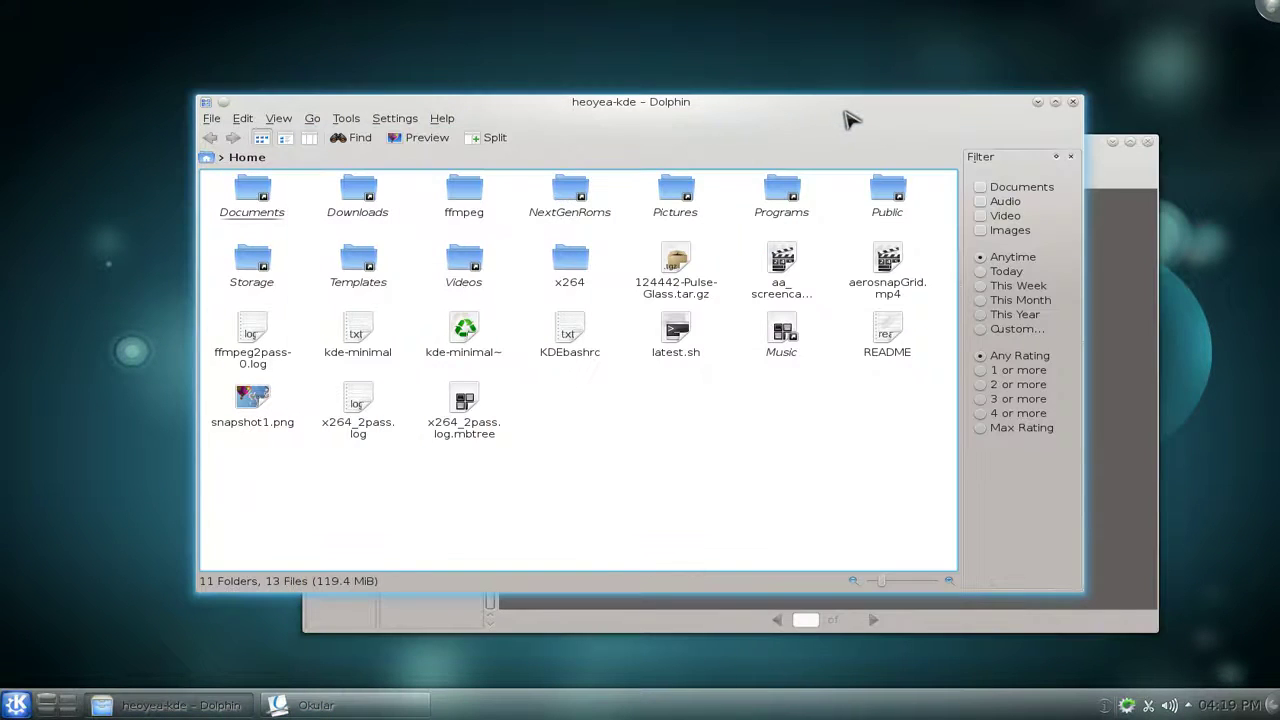
{"action": "double_click", "coordinate": [870, 108]}
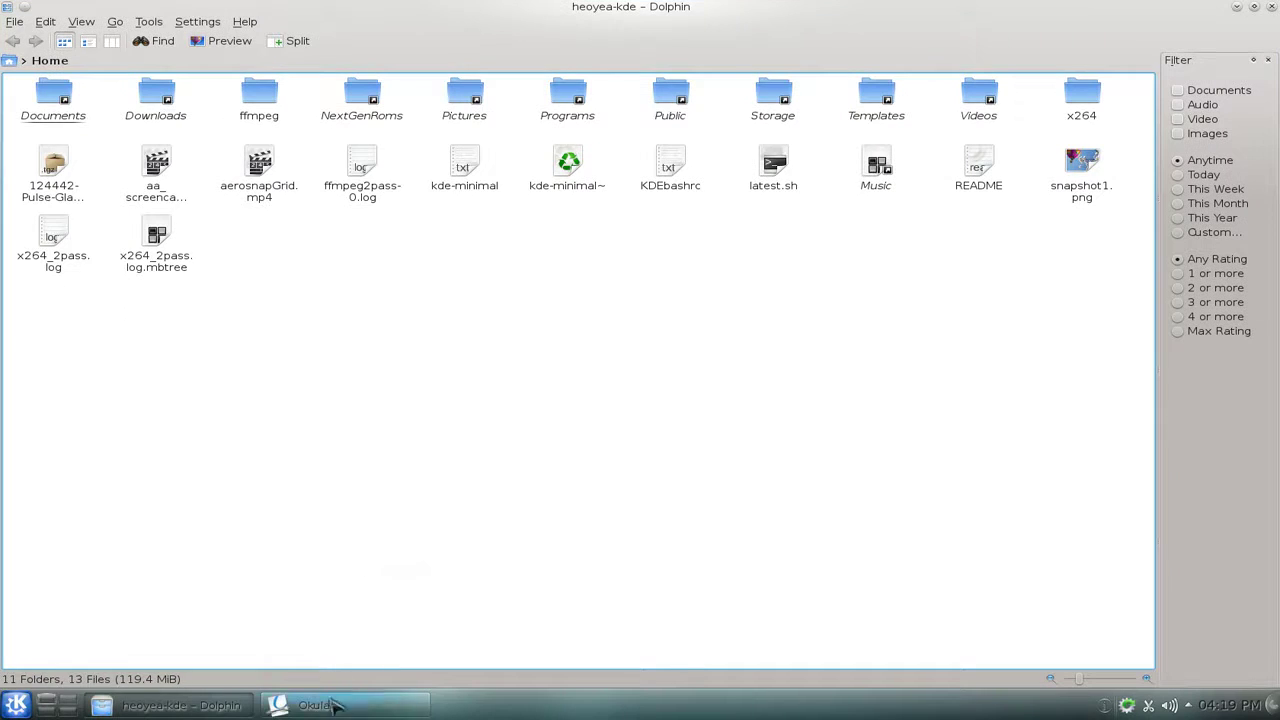
{"action": "mouse_move", "coordinate": [335, 706]}
{"action": "mouse_move", "coordinate": [330, 668]}
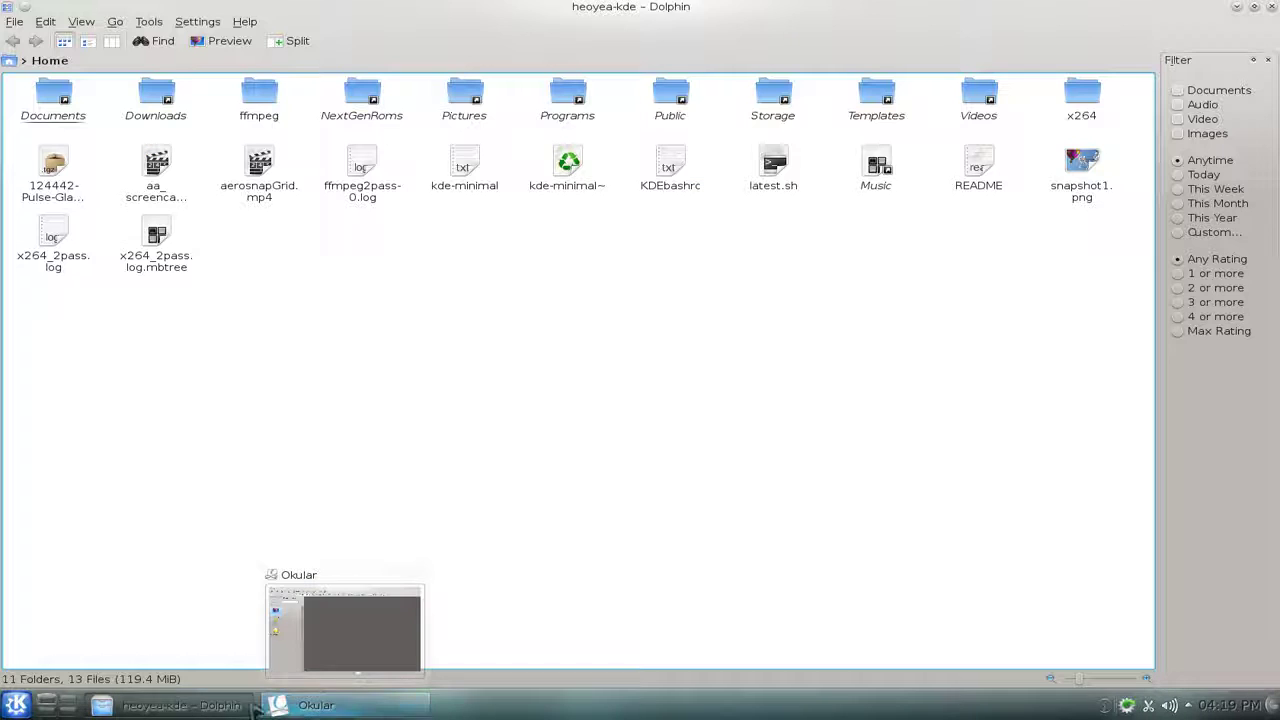
{"action": "mouse_move", "coordinate": [230, 688]}
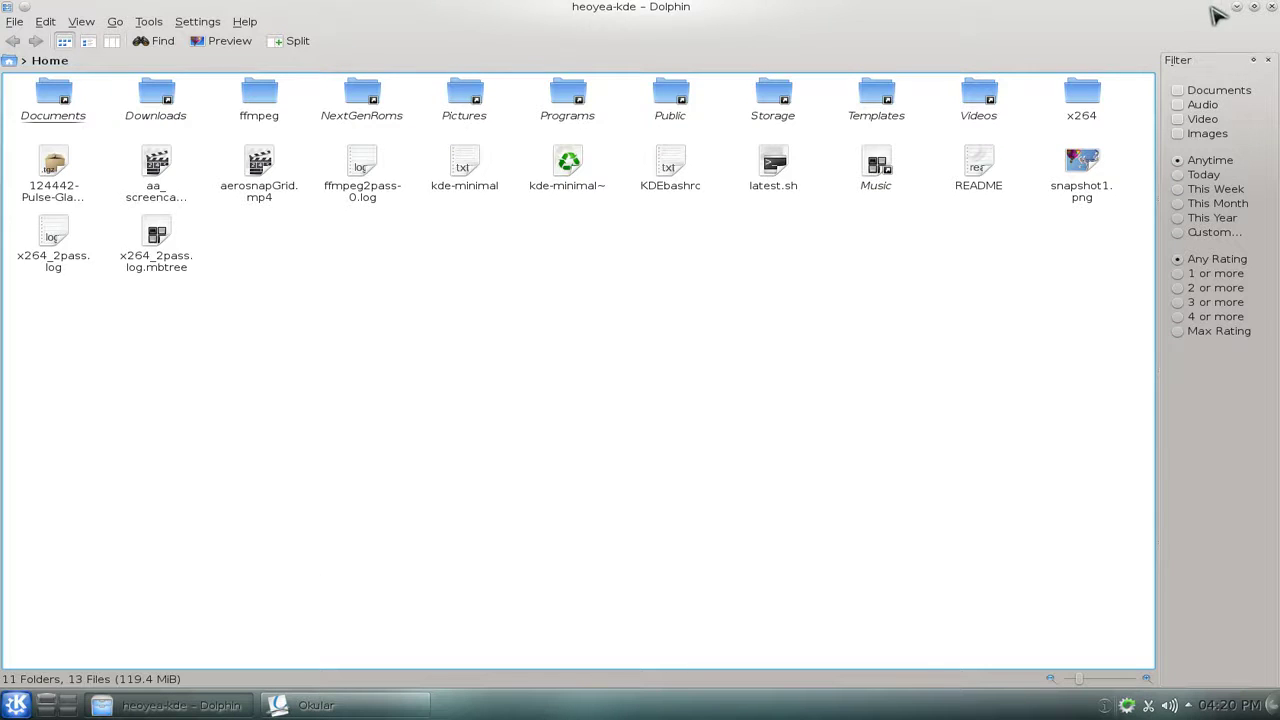
Unmaximize and minimize Dolphin, minimize Okular, and open the taskbar's options menu.
{"action": "double_click", "coordinate": [1213, 8]}
{"action": "left_click", "coordinate": [1038, 102]}
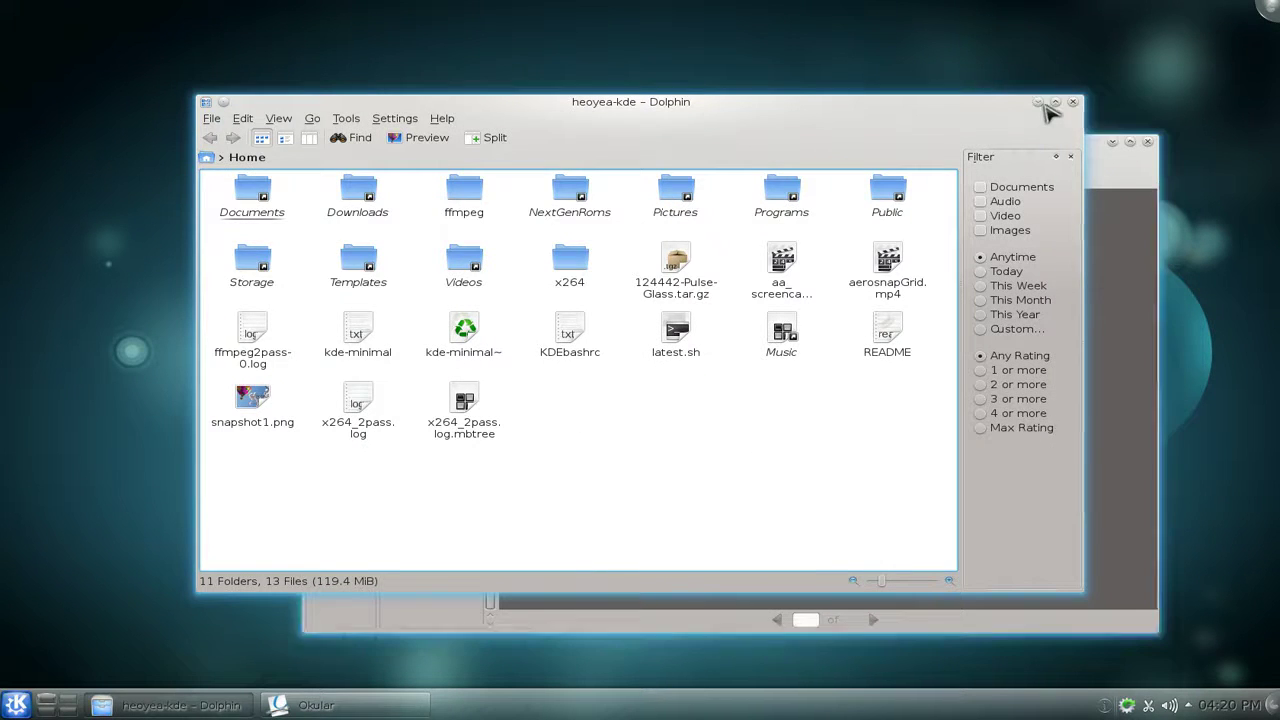
{"action": "left_click", "coordinate": [1116, 143]}
{"action": "right_click", "coordinate": [480, 705]}
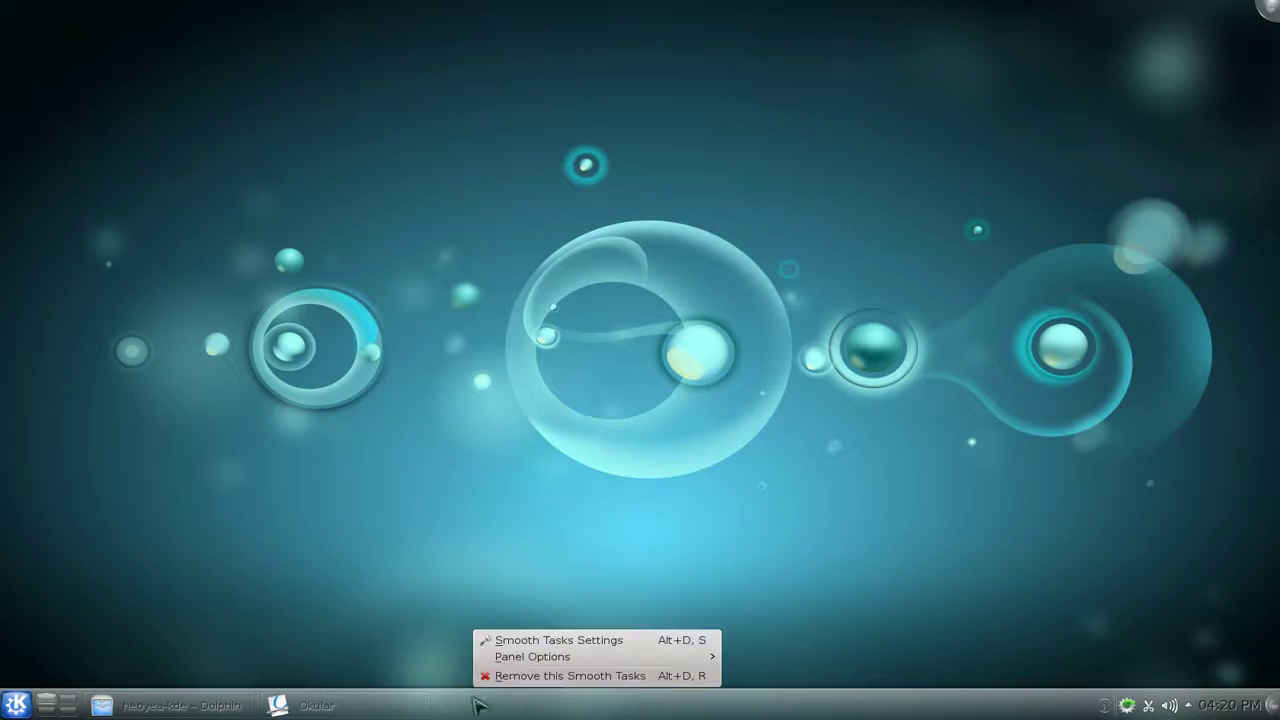
Change the Smooth Tasks Tool Tip Type to Plasma under Appearance > Tool Tip and save.
{"action": "left_click", "coordinate": [518, 641]}
{"action": "left_click", "coordinate": [478, 225]}
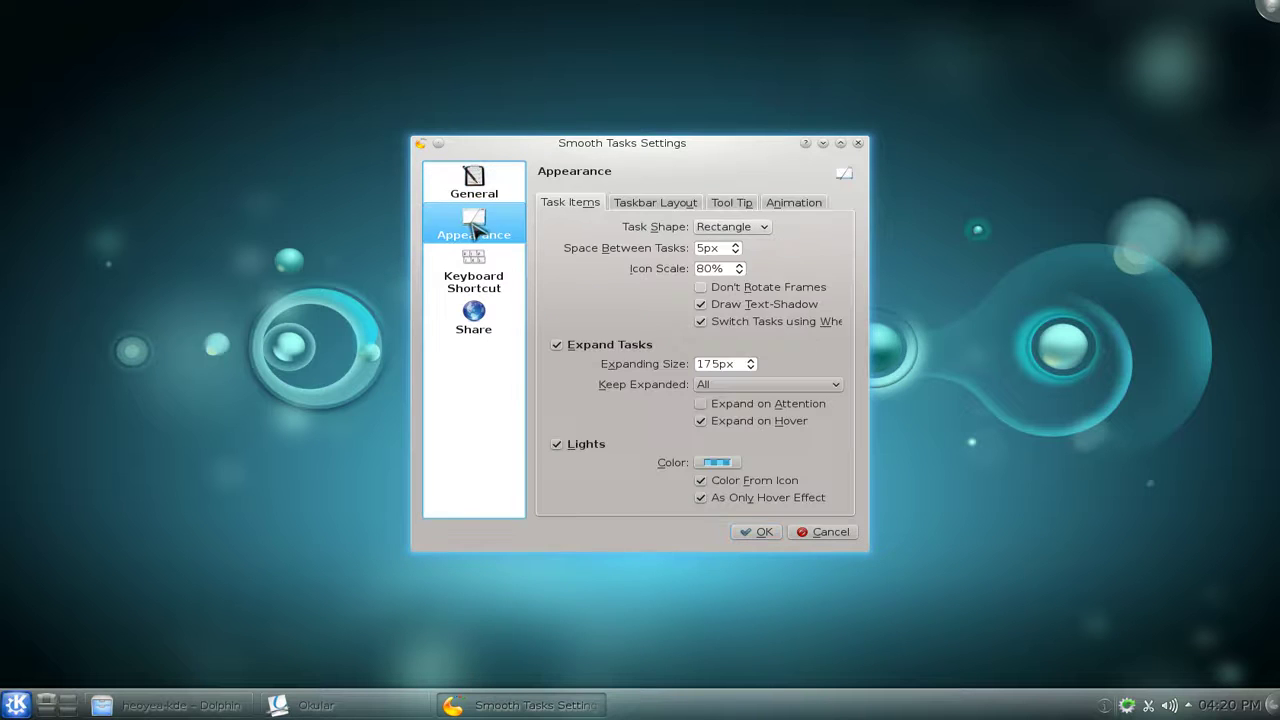
{"action": "left_click", "coordinate": [676, 207]}
{"action": "left_click", "coordinate": [734, 208]}
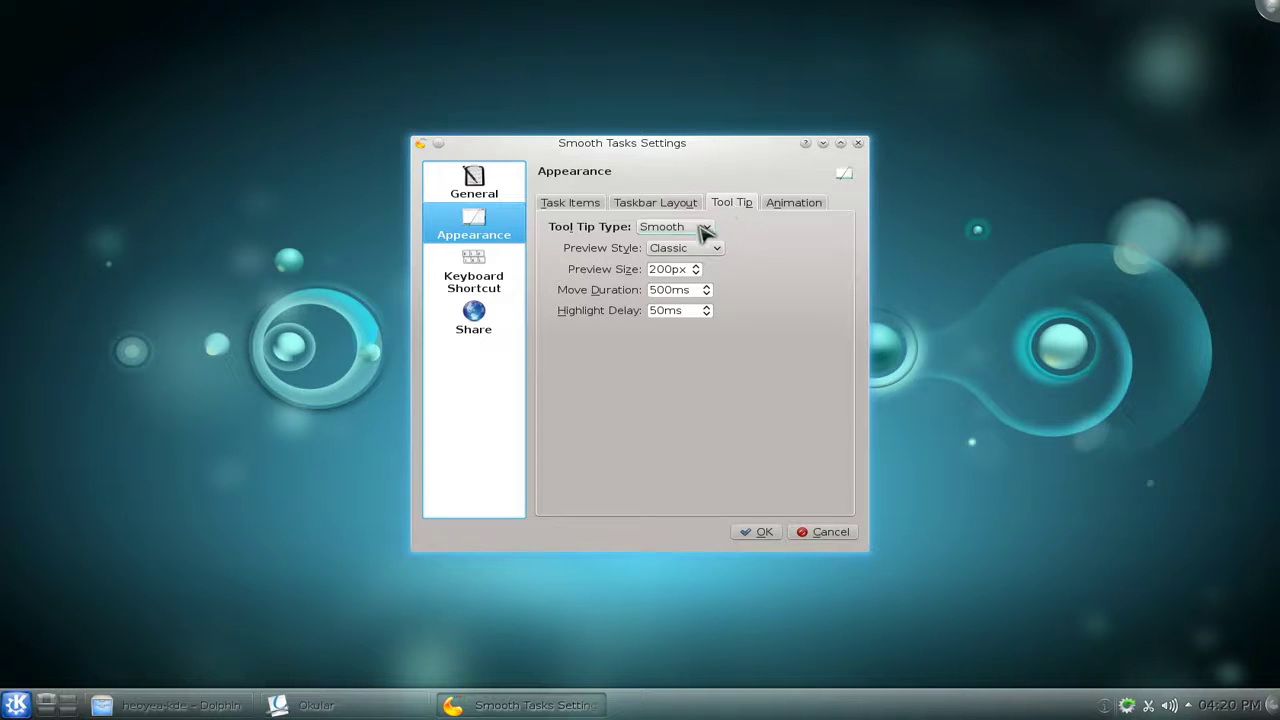
{"action": "mouse_move", "coordinate": [705, 230]}
{"action": "left_click", "coordinate": [705, 230]}
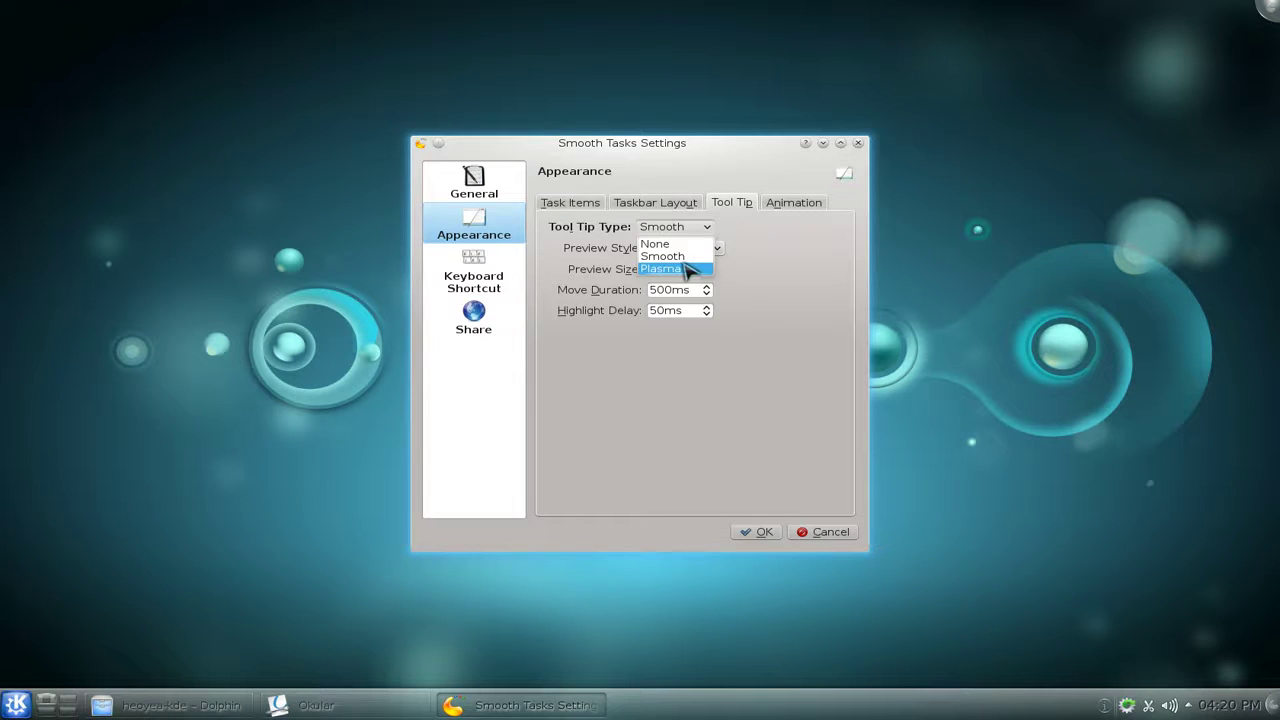
{"action": "left_click", "coordinate": [690, 269]}
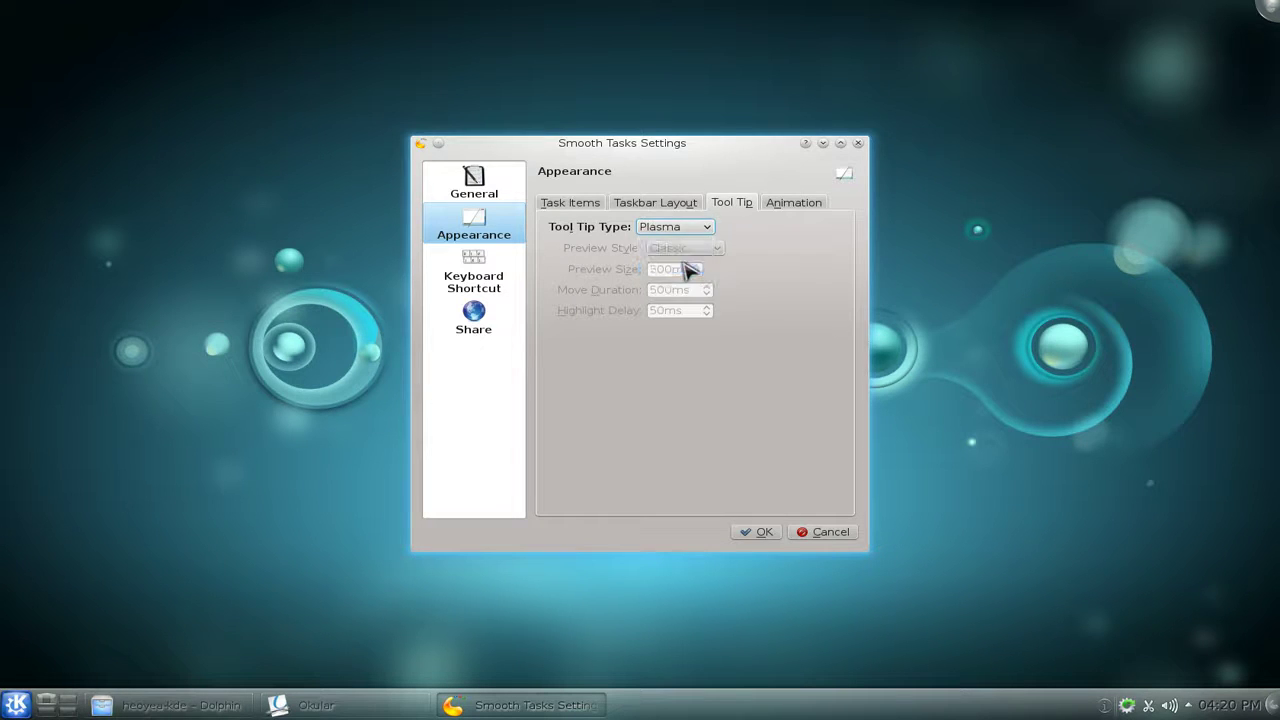
{"action": "left_click", "coordinate": [757, 536]}
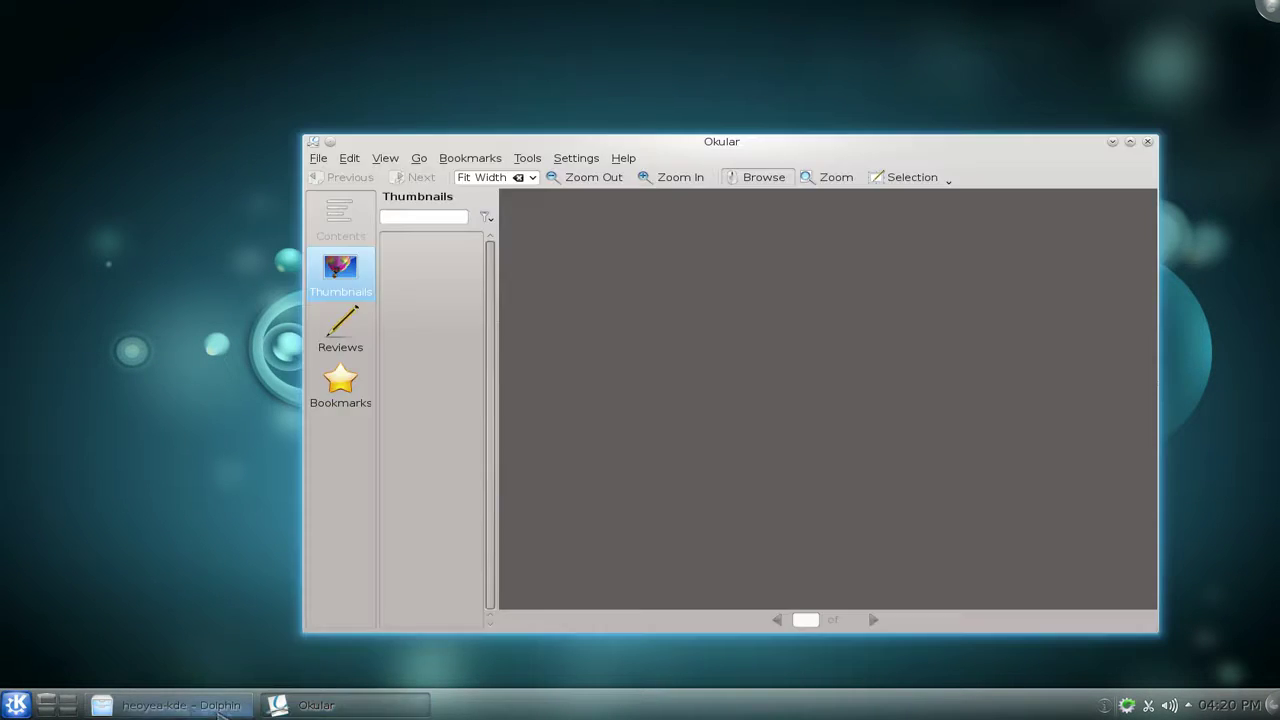
Raise the Dolphin Home folder window, maximize it, then restore it to its smaller size.
{"action": "left_click", "coordinate": [195, 710]}
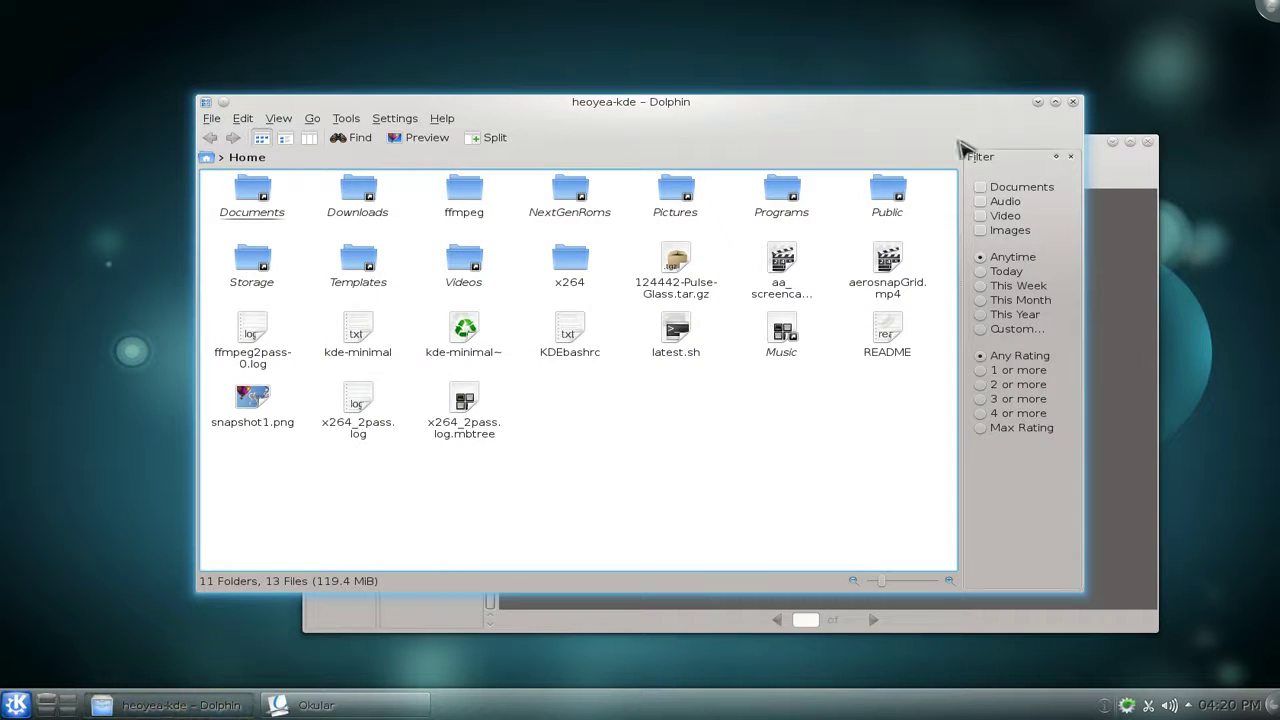
{"action": "double_click", "coordinate": [971, 101]}
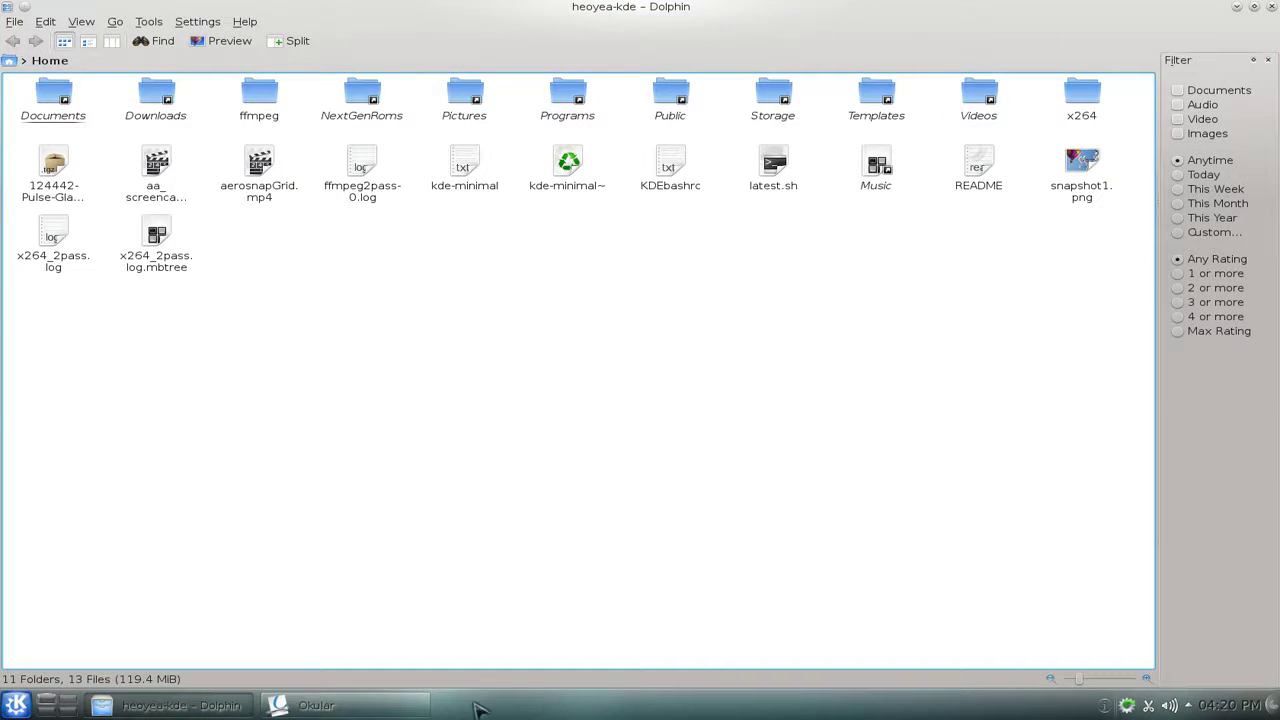
{"action": "mouse_move", "coordinate": [386, 706]}
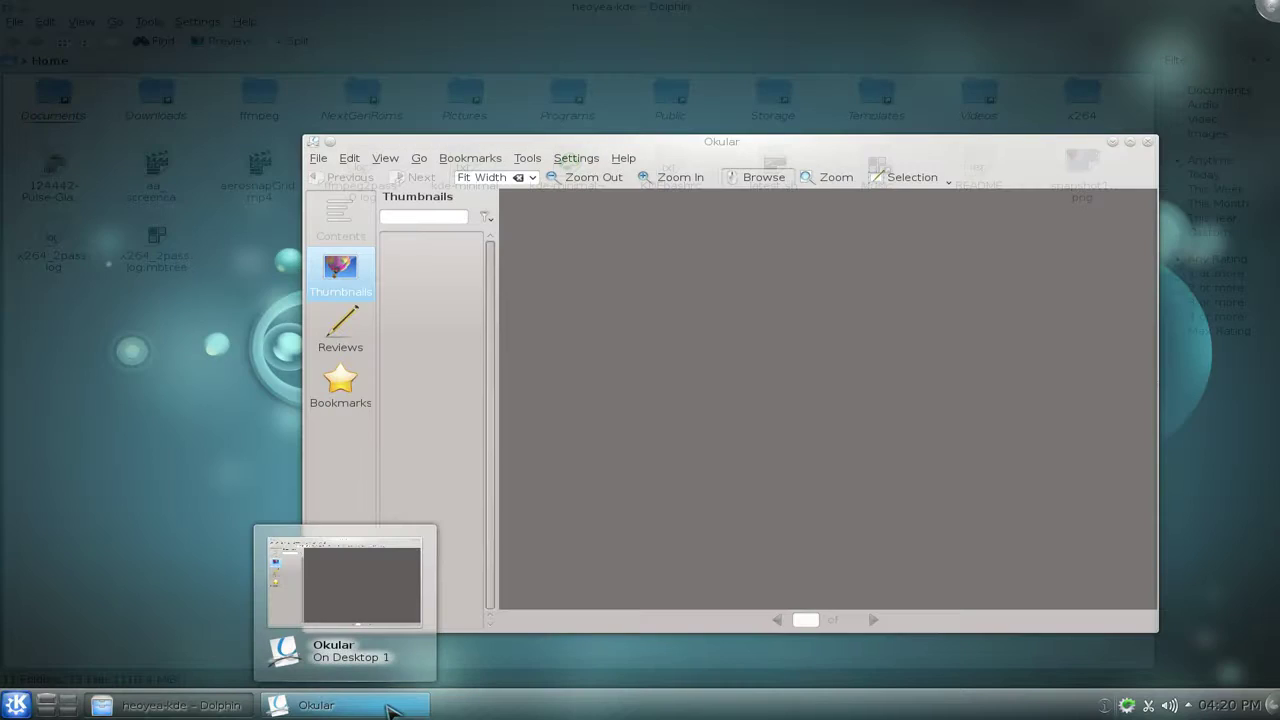
{"action": "mouse_move", "coordinate": [236, 708]}
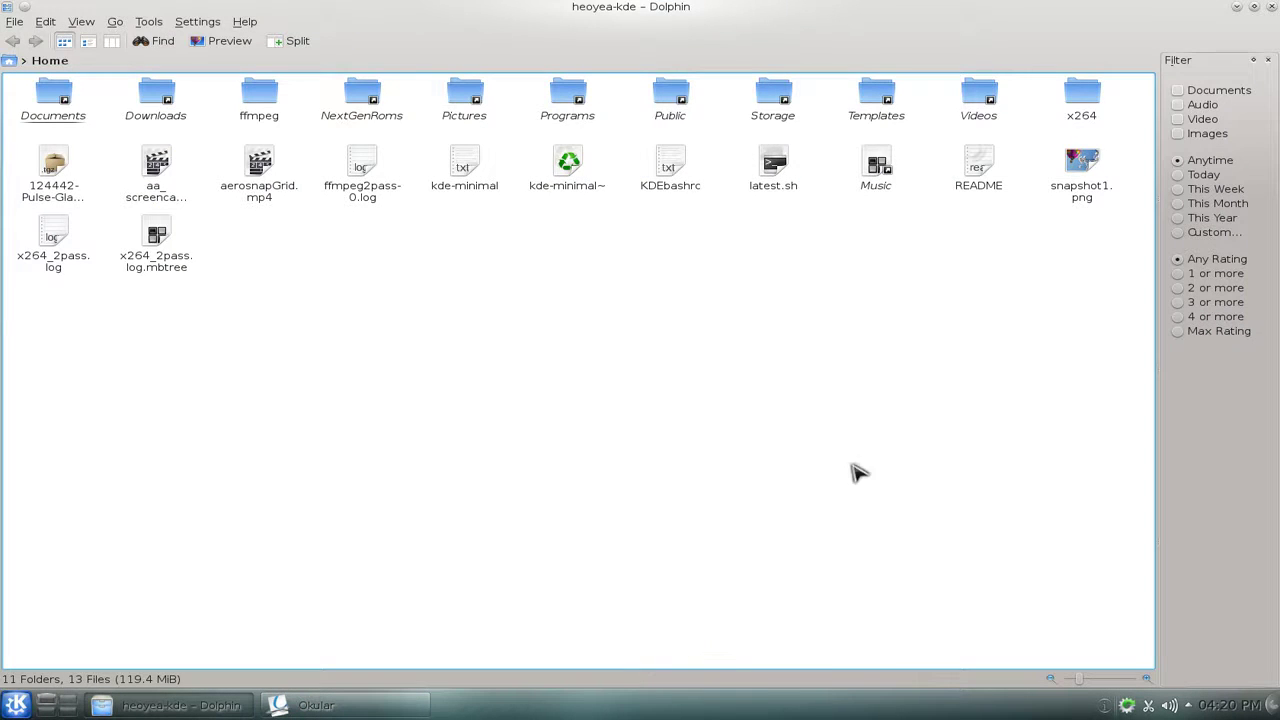
{"action": "double_click", "coordinate": [1212, 20]}
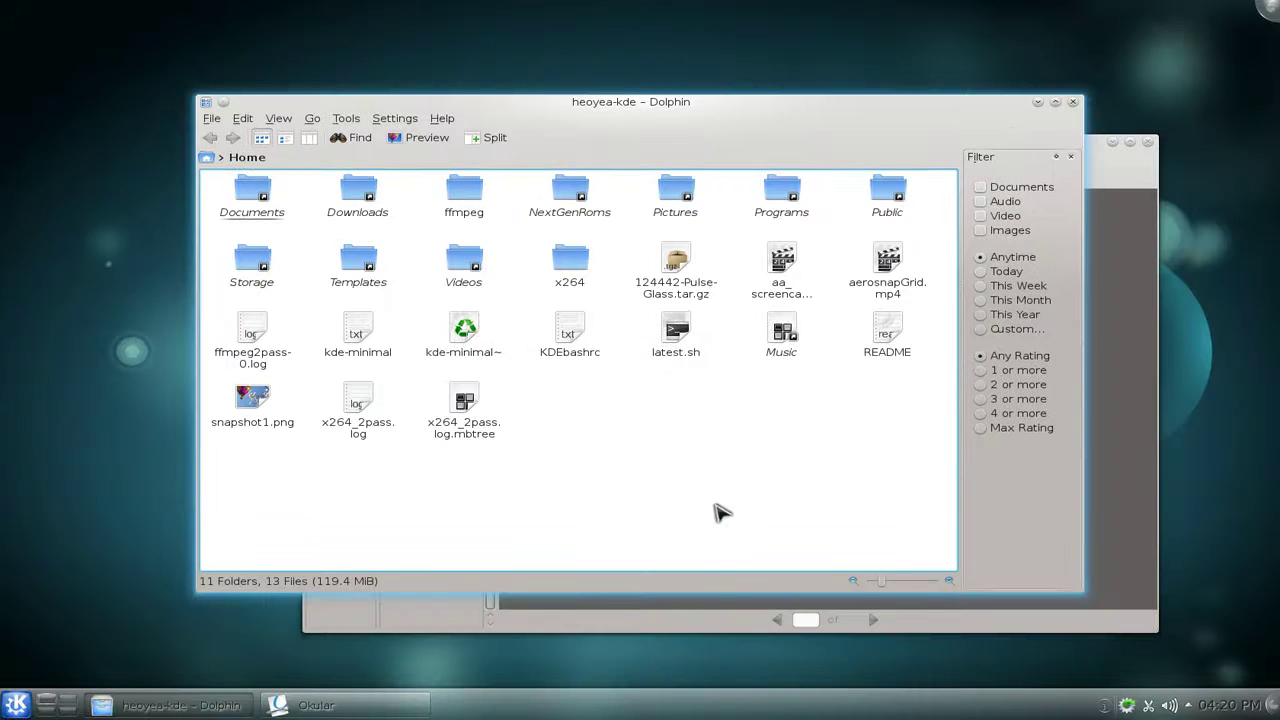
Set the Smooth Tasks Tool Tip Type to Smooth with the Classic preview style.
{"action": "right_click", "coordinate": [548, 705]}
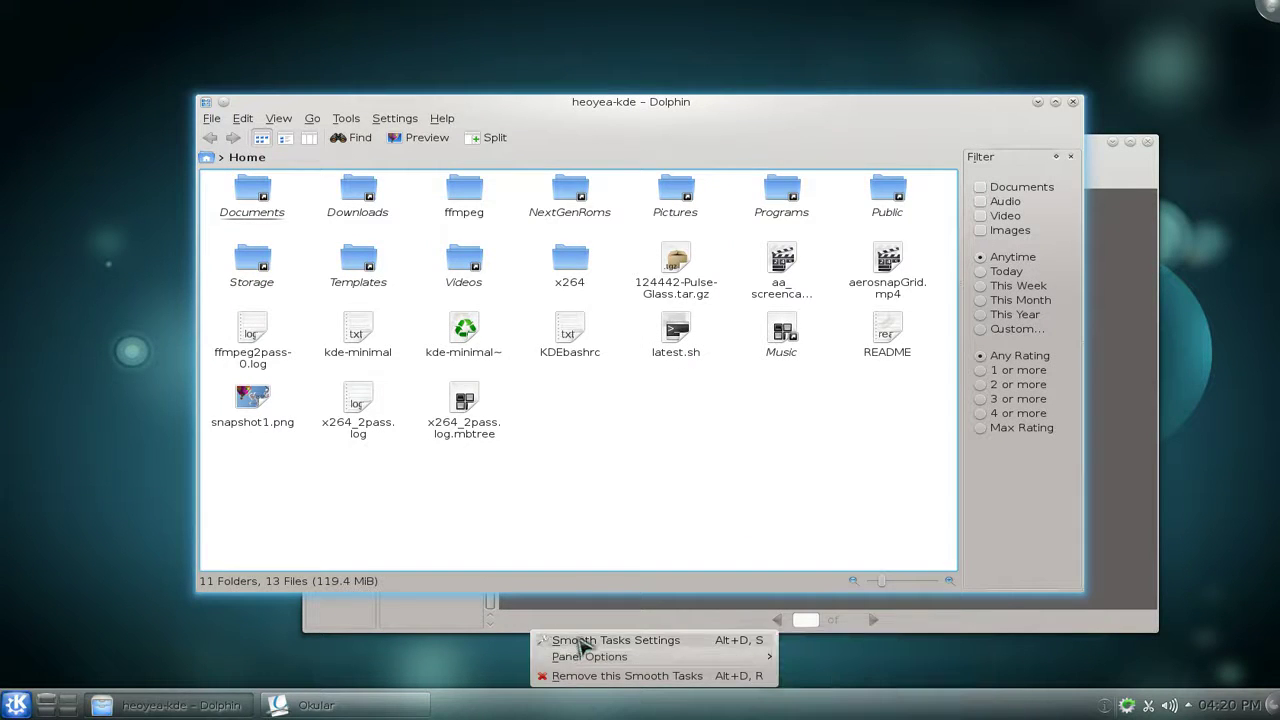
{"action": "left_click", "coordinate": [585, 641]}
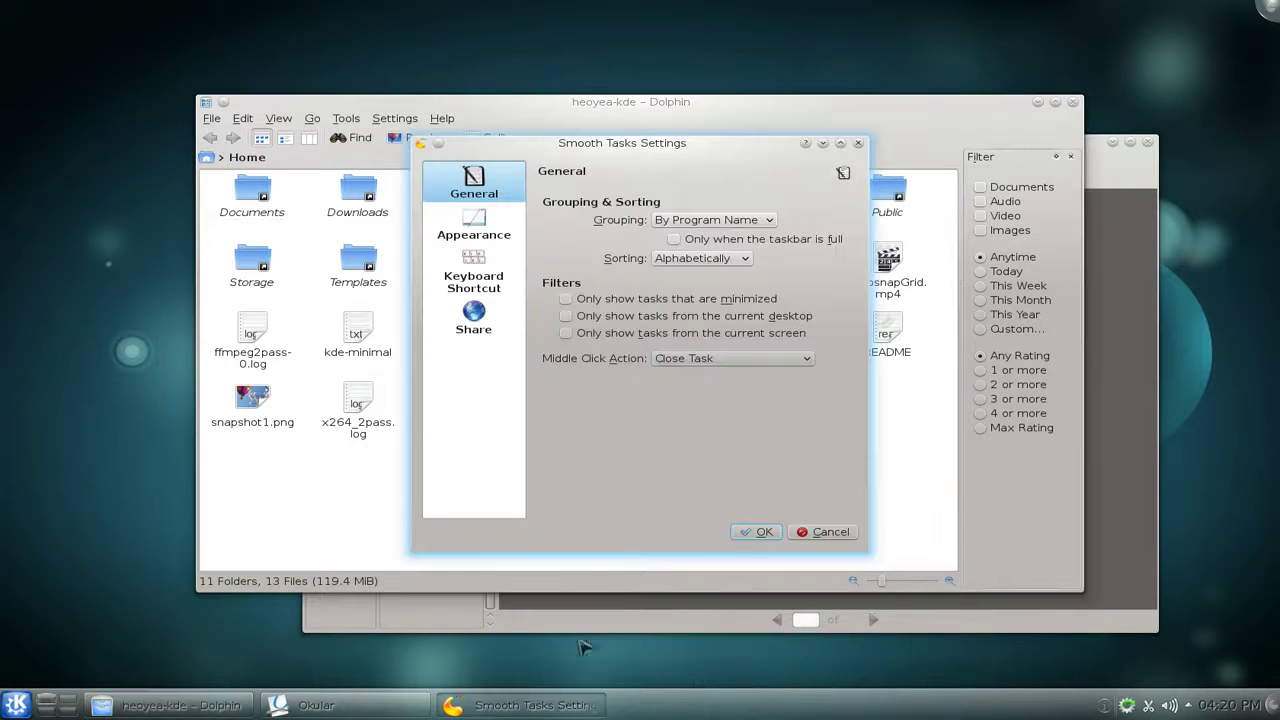
{"action": "left_click", "coordinate": [474, 228]}
{"action": "left_click", "coordinate": [728, 205]}
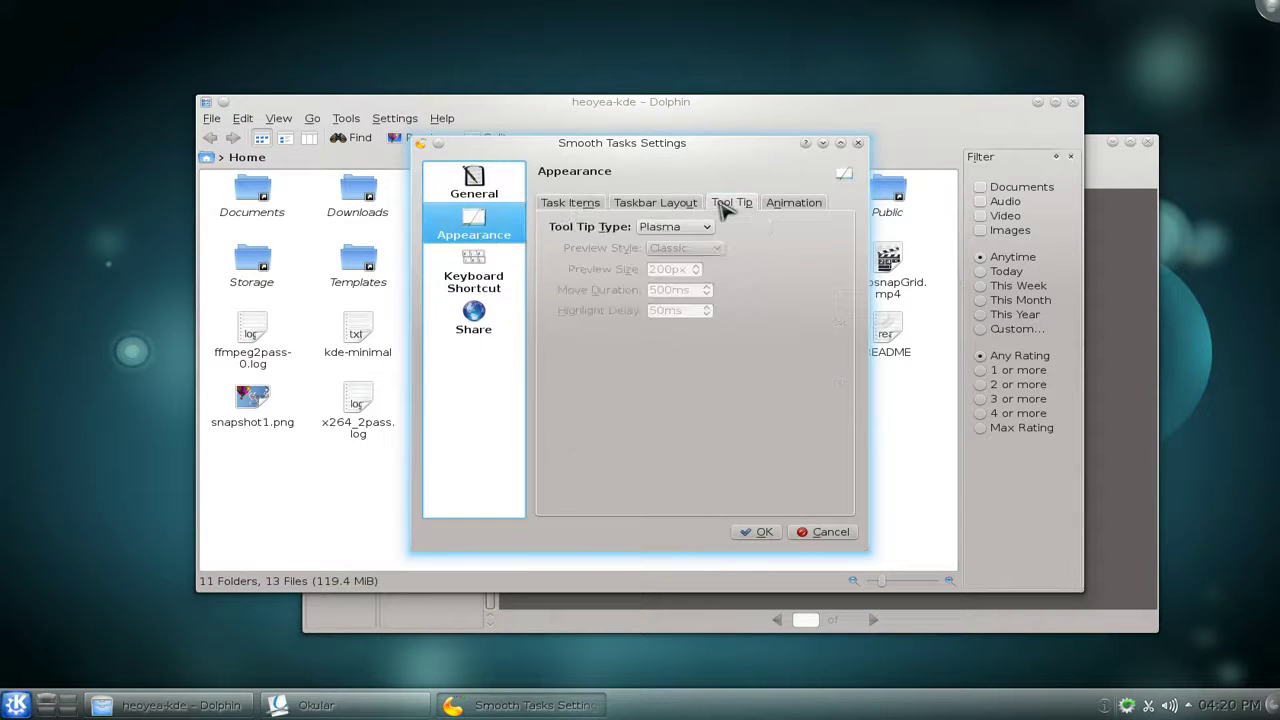
{"action": "left_click", "coordinate": [704, 228]}
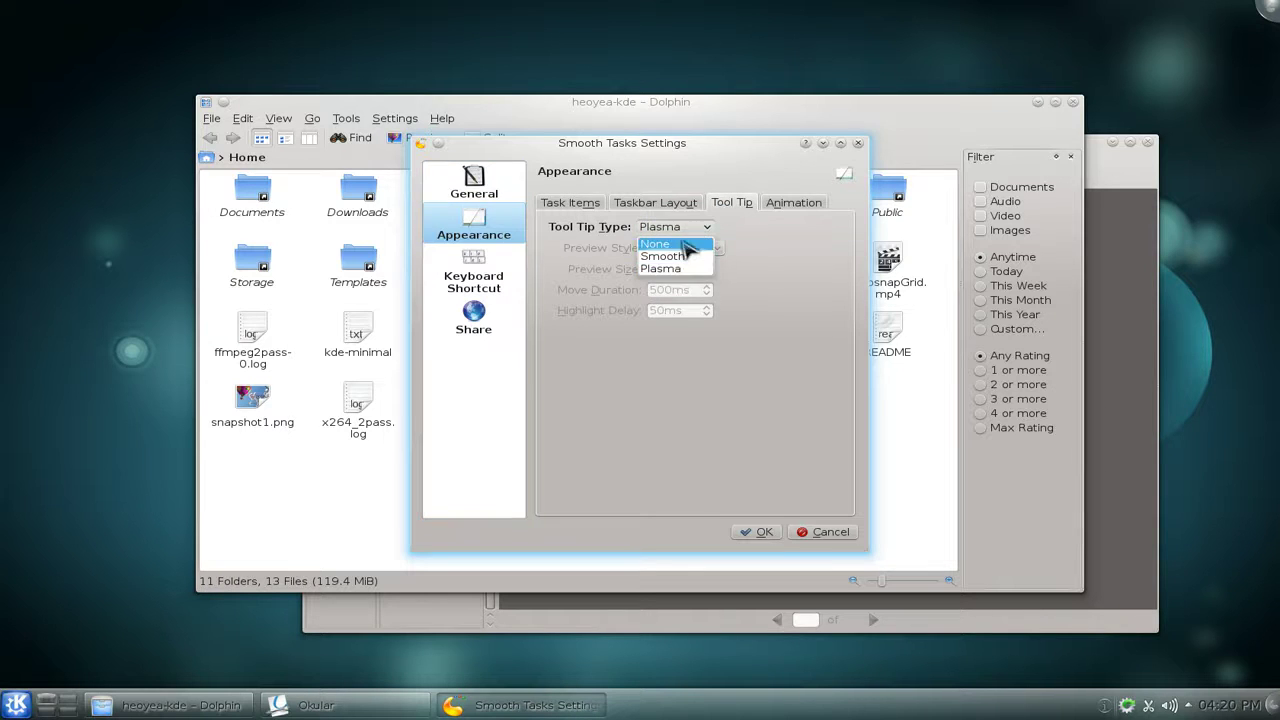
{"action": "left_click", "coordinate": [683, 257]}
{"action": "left_click", "coordinate": [688, 250]}
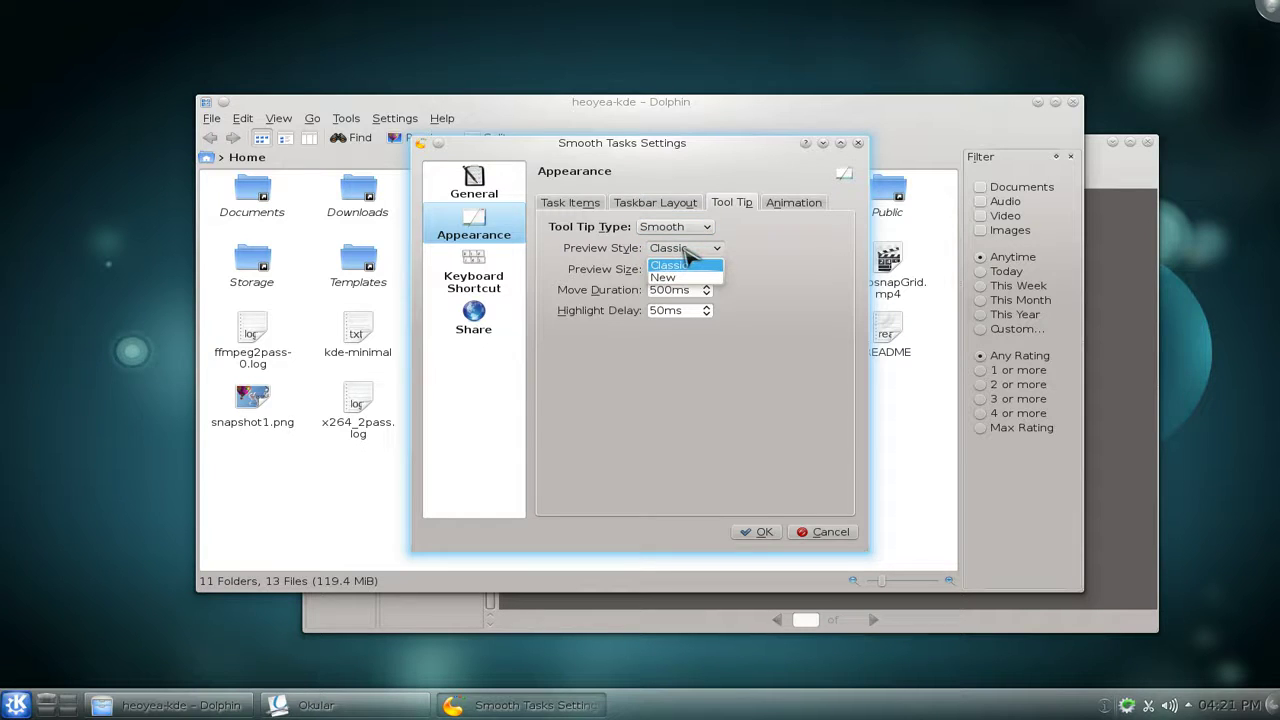
{"action": "left_click", "coordinate": [698, 262]}
Review the Animation, Layout and Task Items tabs, save with OK, and minimize Dolphin.
{"action": "left_click", "coordinate": [812, 205]}
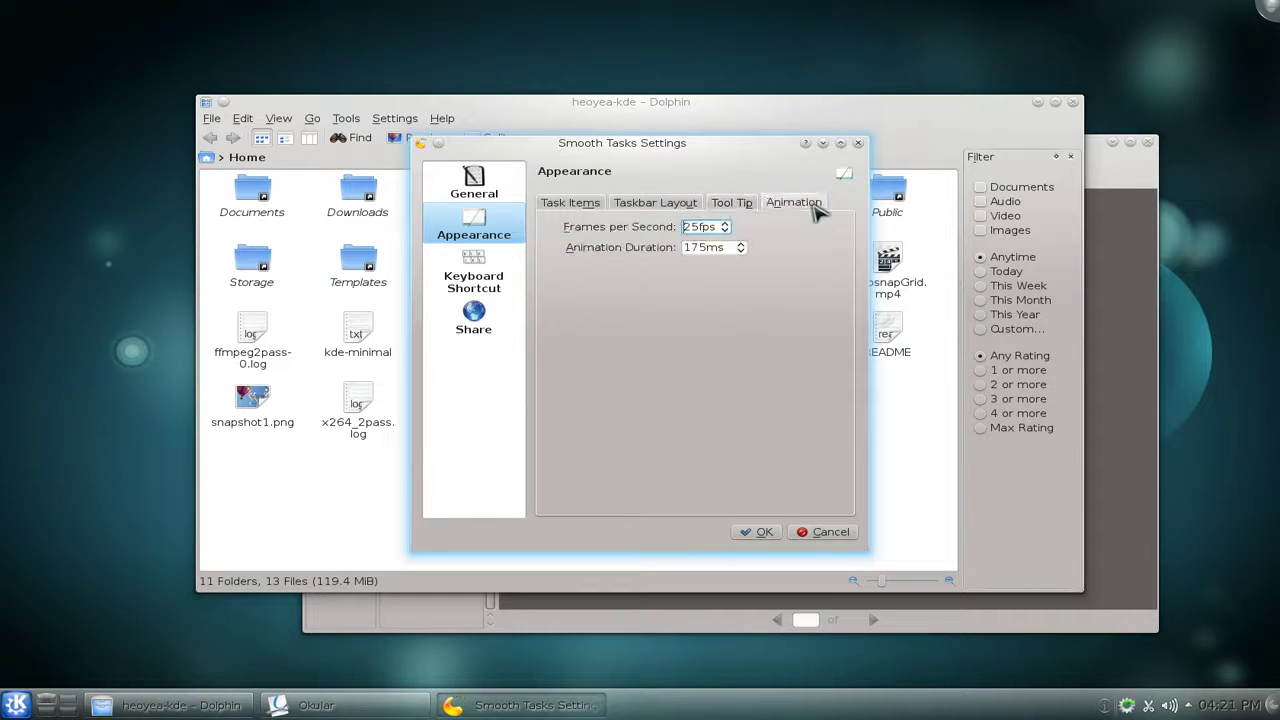
{"action": "left_click", "coordinate": [686, 210]}
{"action": "left_click", "coordinate": [719, 207]}
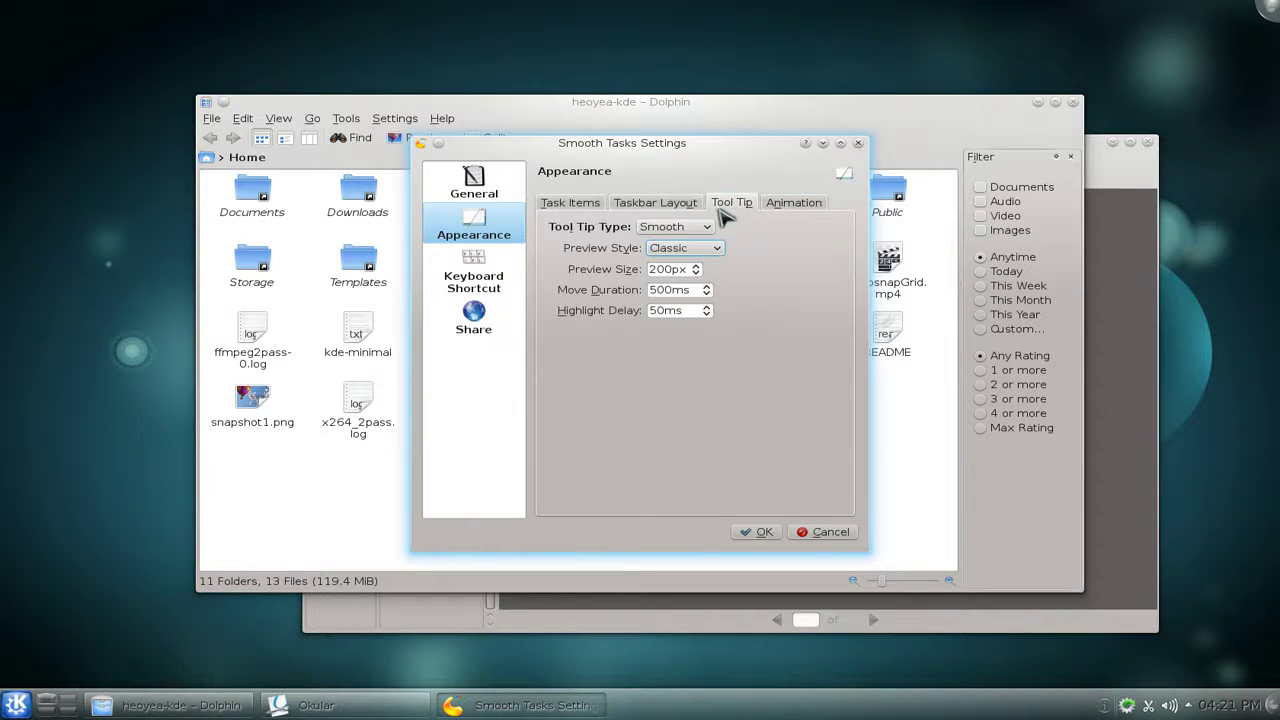
{"action": "left_click", "coordinate": [588, 208]}
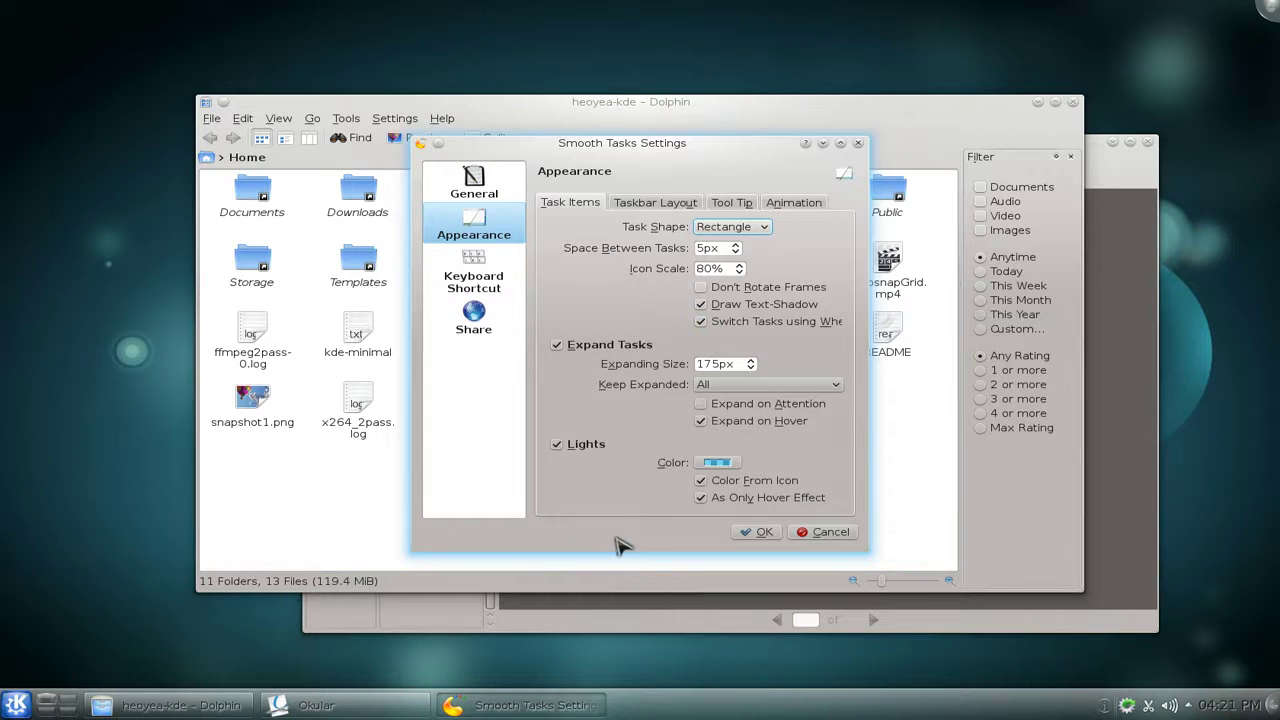
{"action": "left_click", "coordinate": [765, 535]}
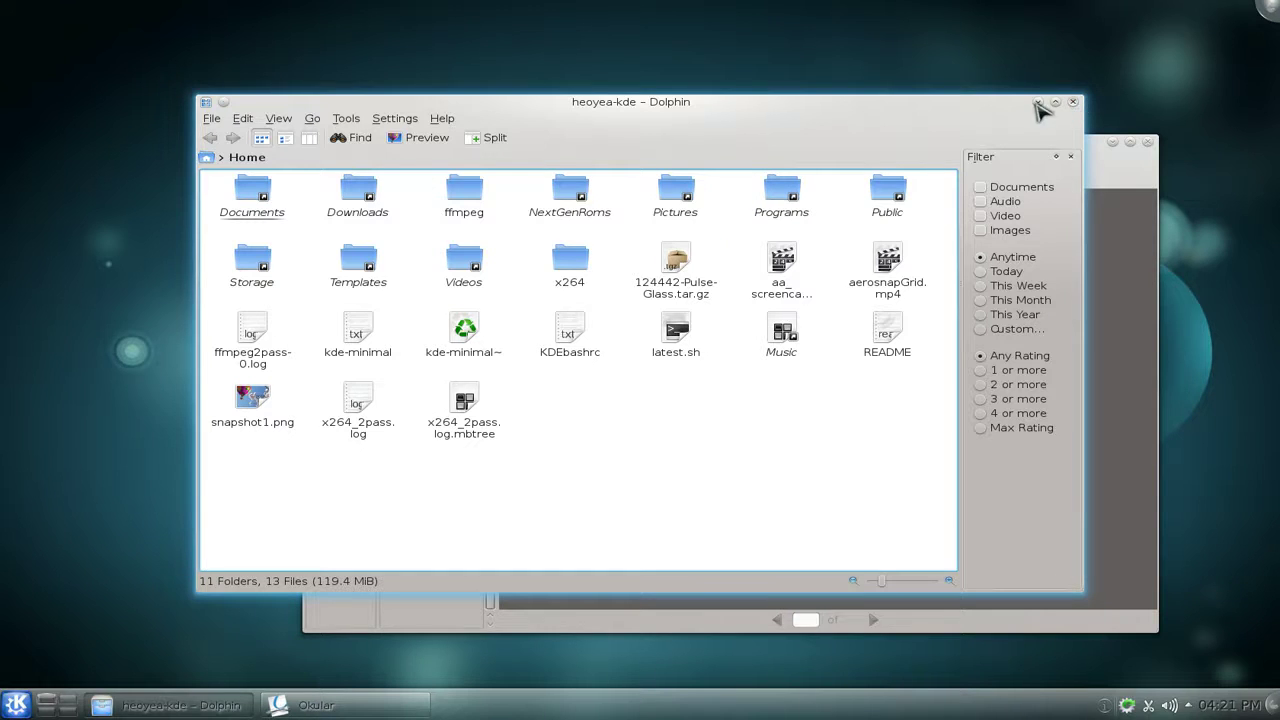
{"action": "left_click", "coordinate": [1074, 106]}
Minimize Okular and launch KPackageKit from the Alt+F2 launcher with 'kpac'.
{"action": "left_click", "coordinate": [1113, 142]}
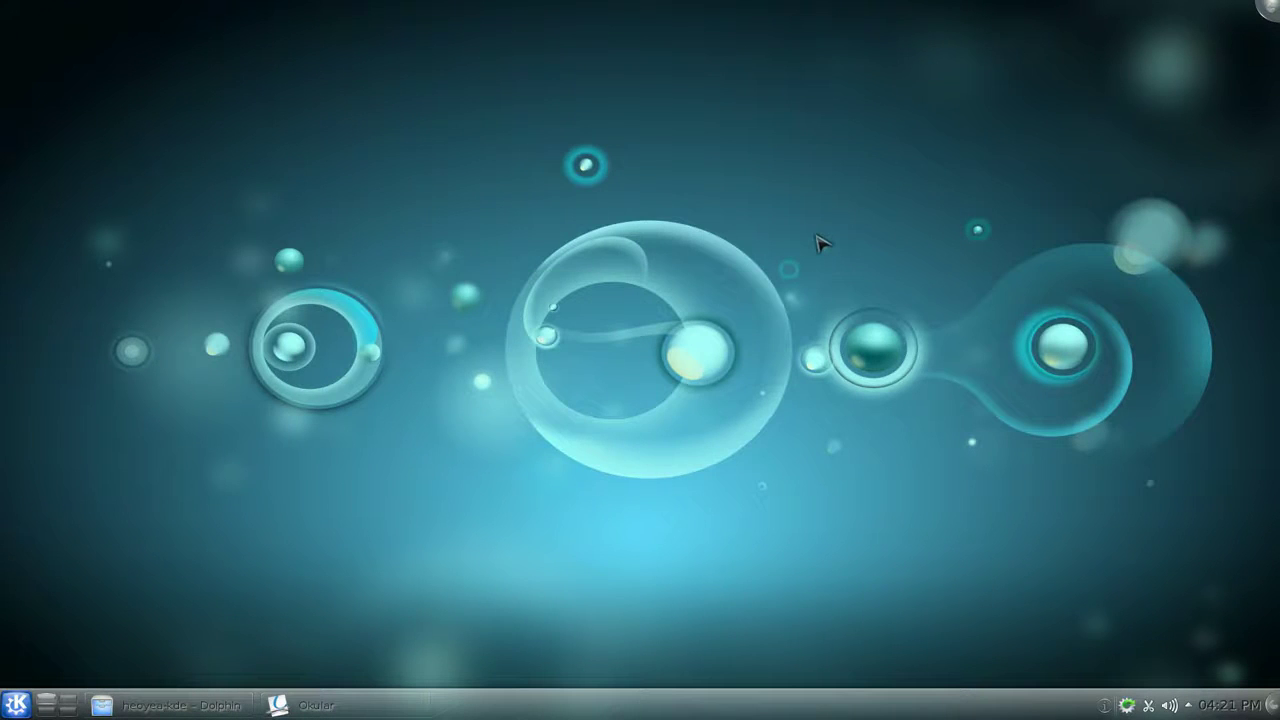
{"action": "key", "text": "alt+F2"}
{"action": "type", "text": "kpac"}
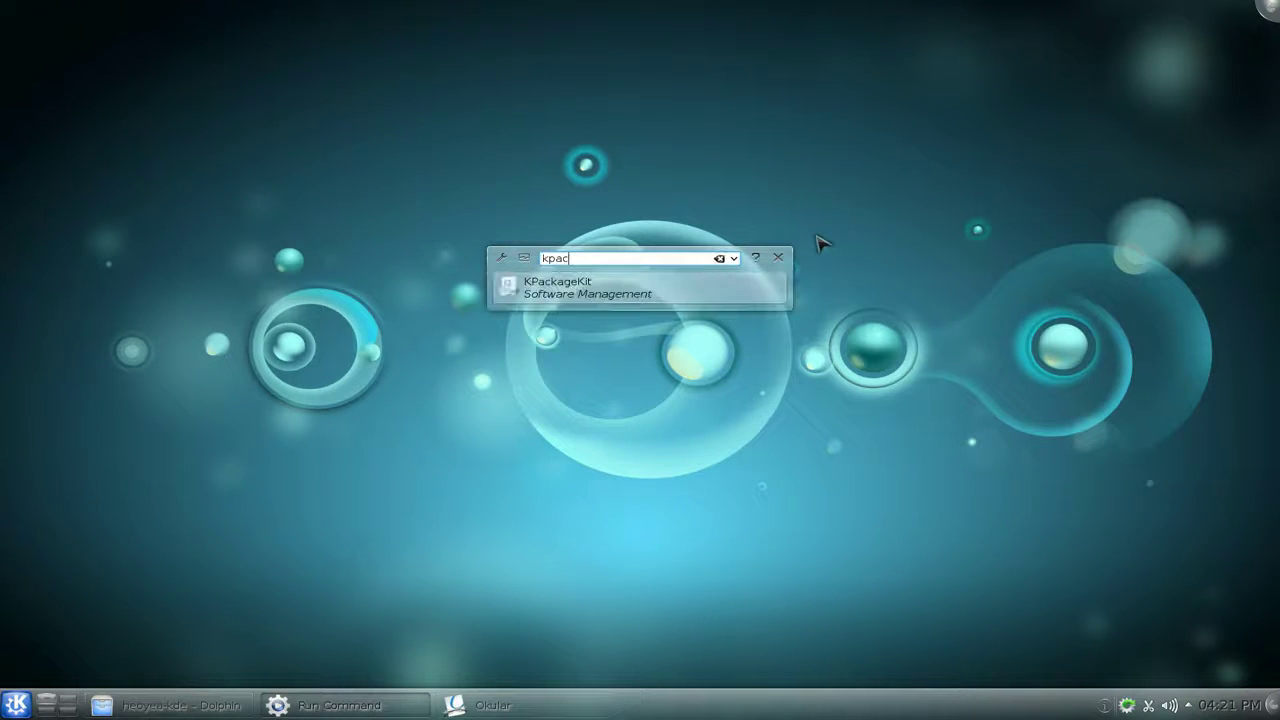
{"action": "key", "text": "Return"}
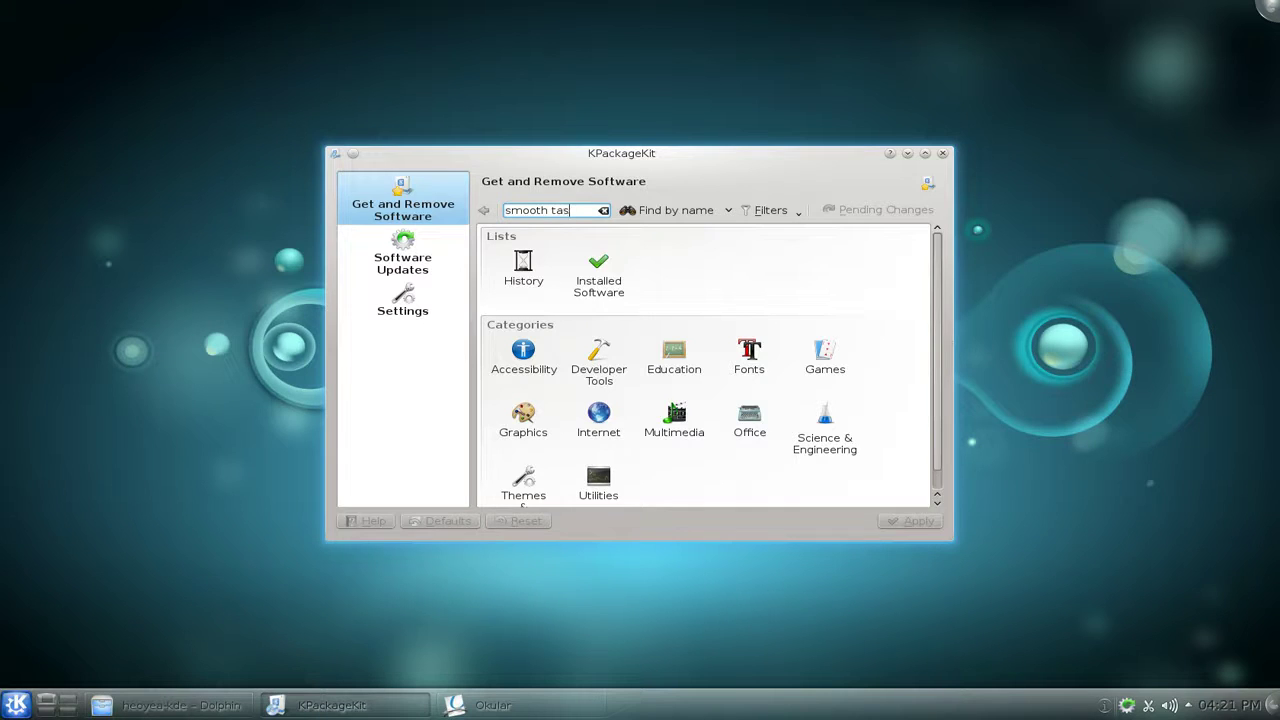
Search 'smooth tasks', check the plasma-widget-smooth-tasks details, and close KPackageKit.
{"action": "key", "text": "Return"}
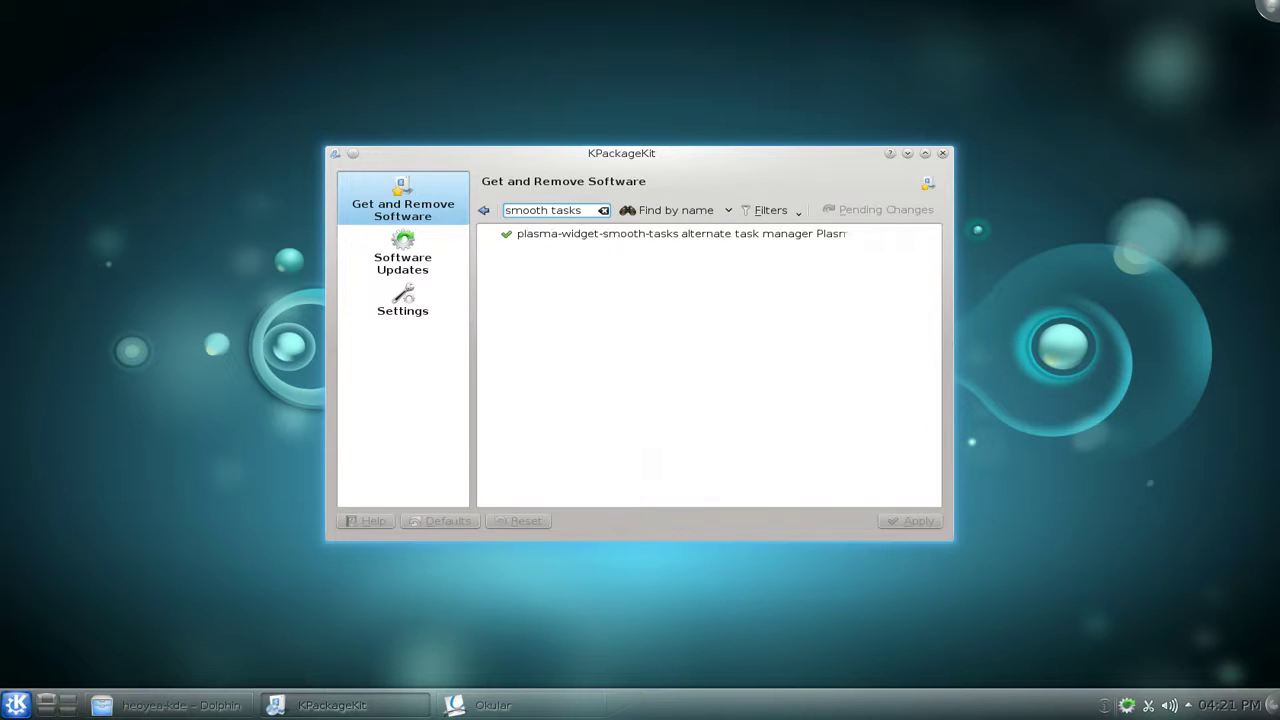
{"action": "left_click", "coordinate": [636, 238]}
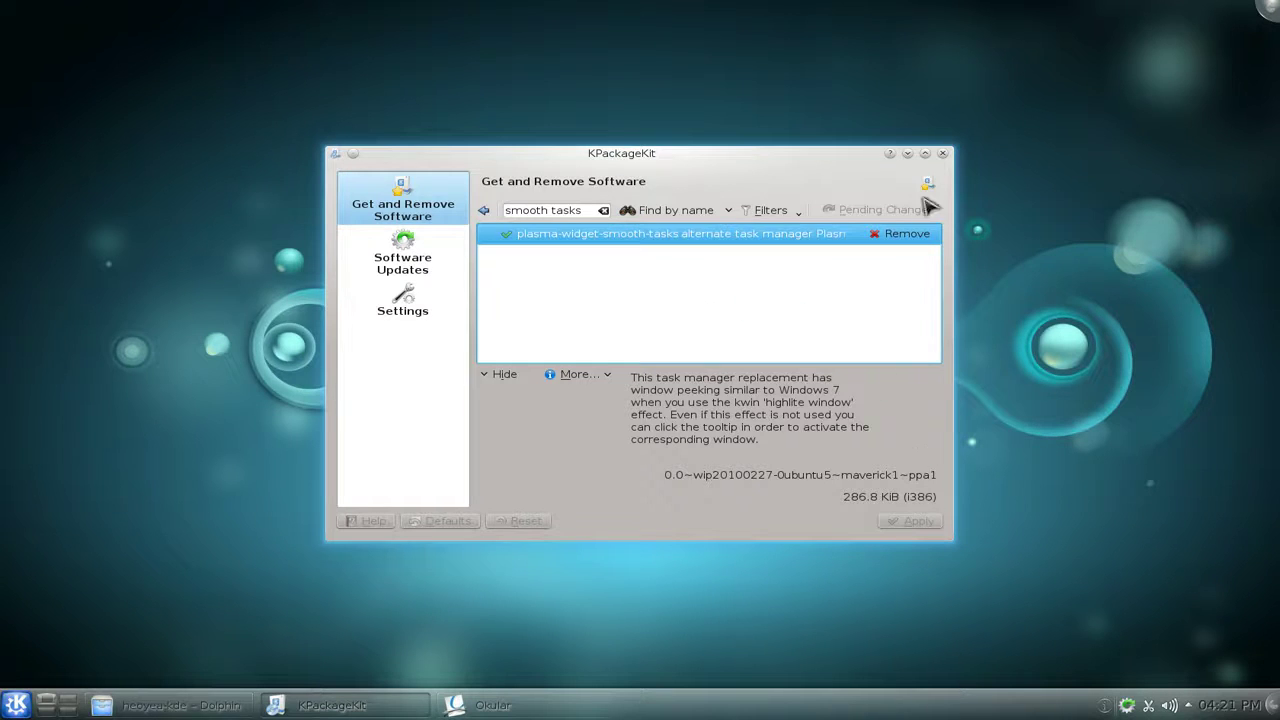
{"action": "left_click", "coordinate": [942, 153]}
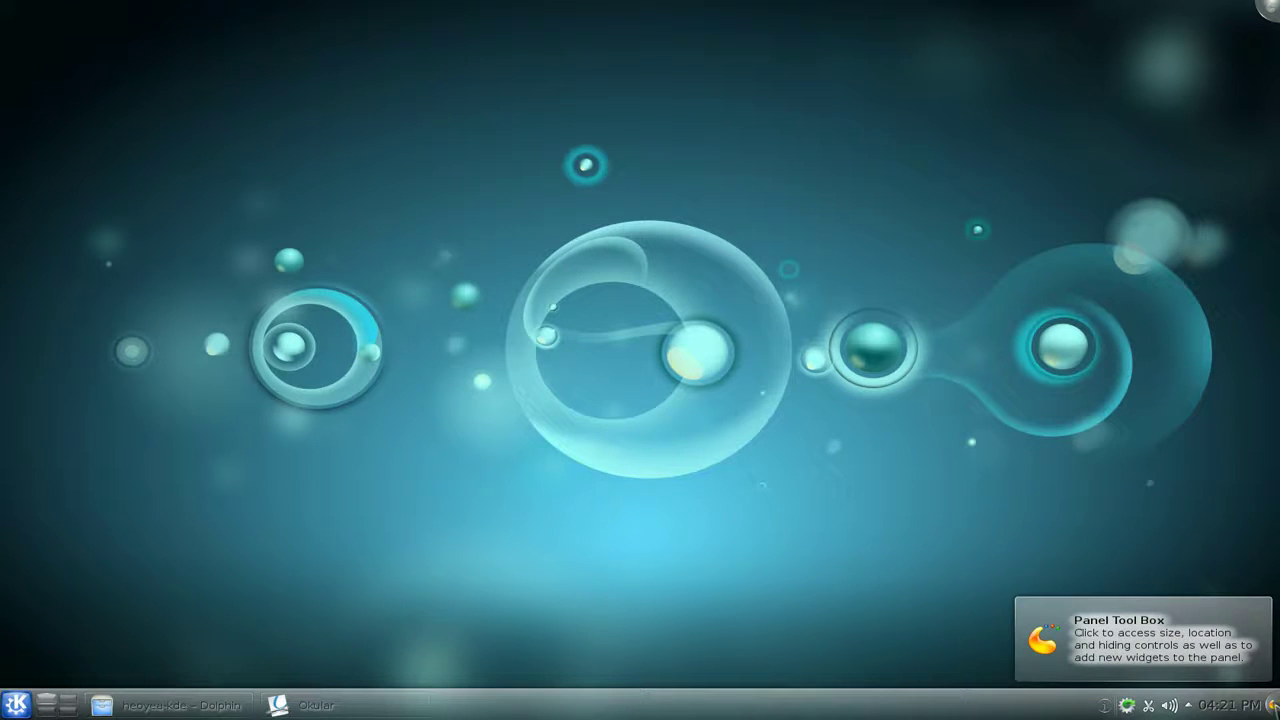
{"action": "left_click", "coordinate": [1272, 705]}
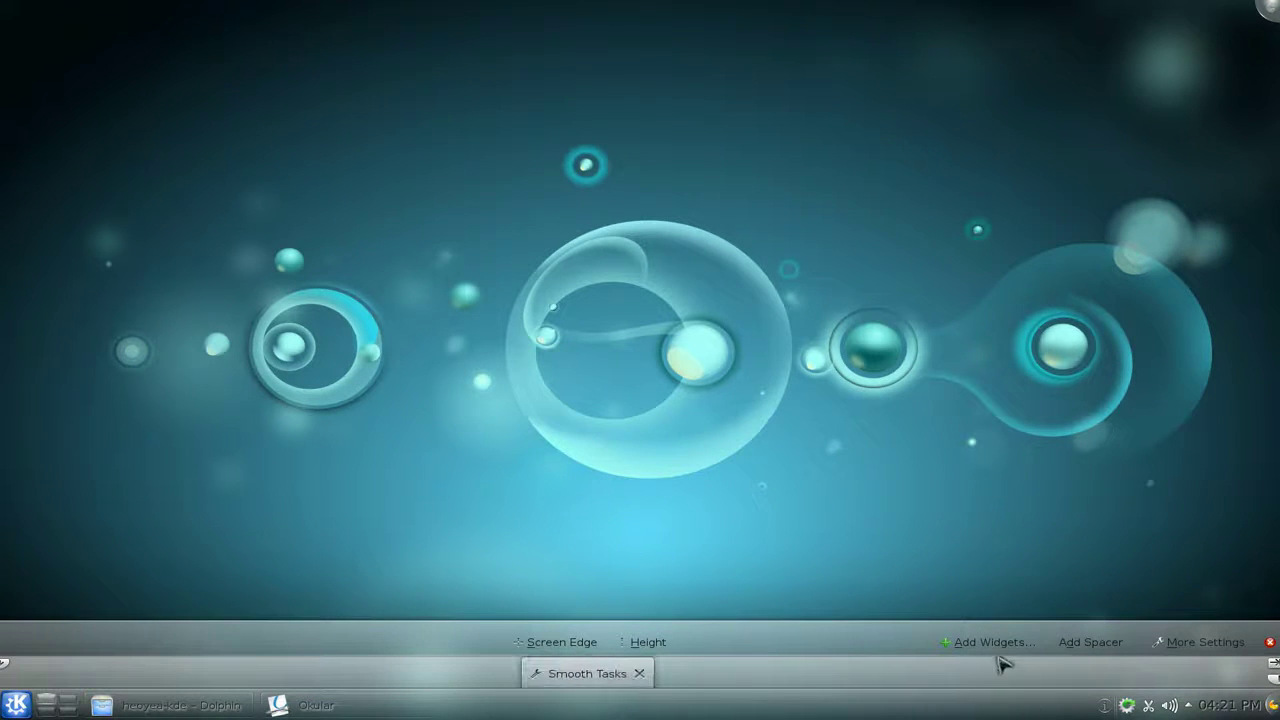
{"action": "left_click", "coordinate": [995, 645]}
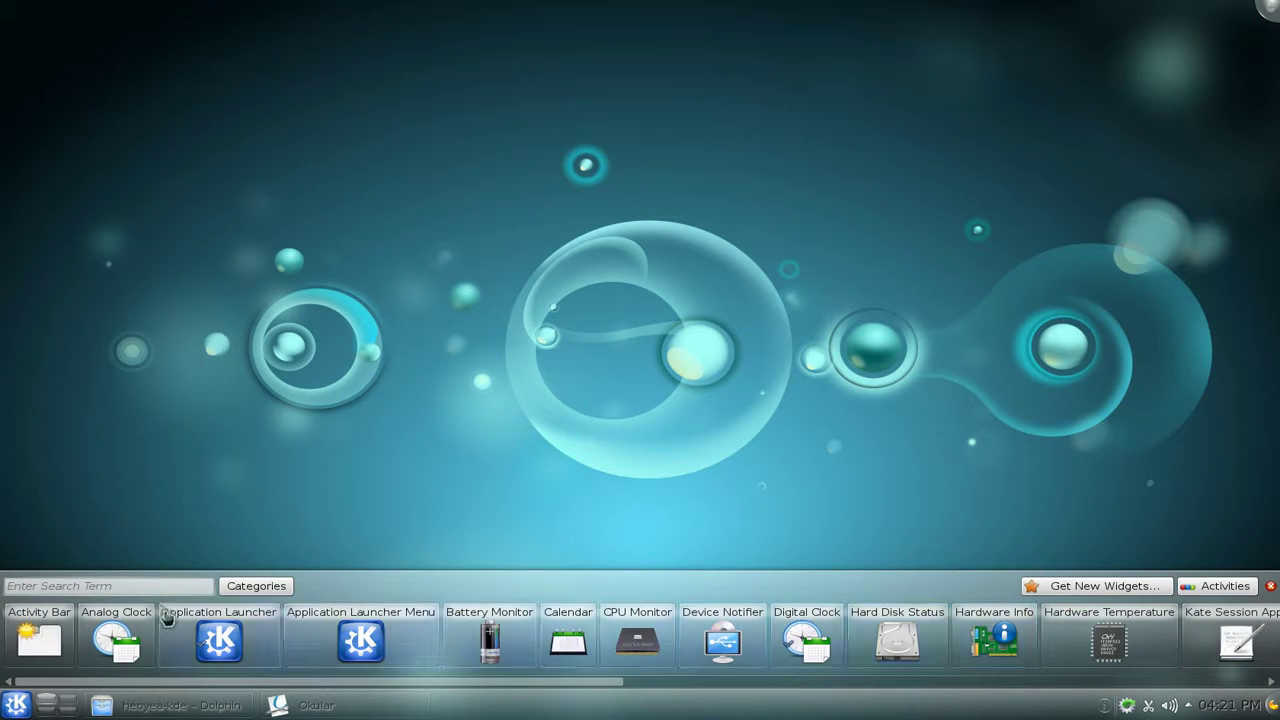
{"action": "left_click", "coordinate": [157, 588]}
{"action": "type", "text": "smoot"}
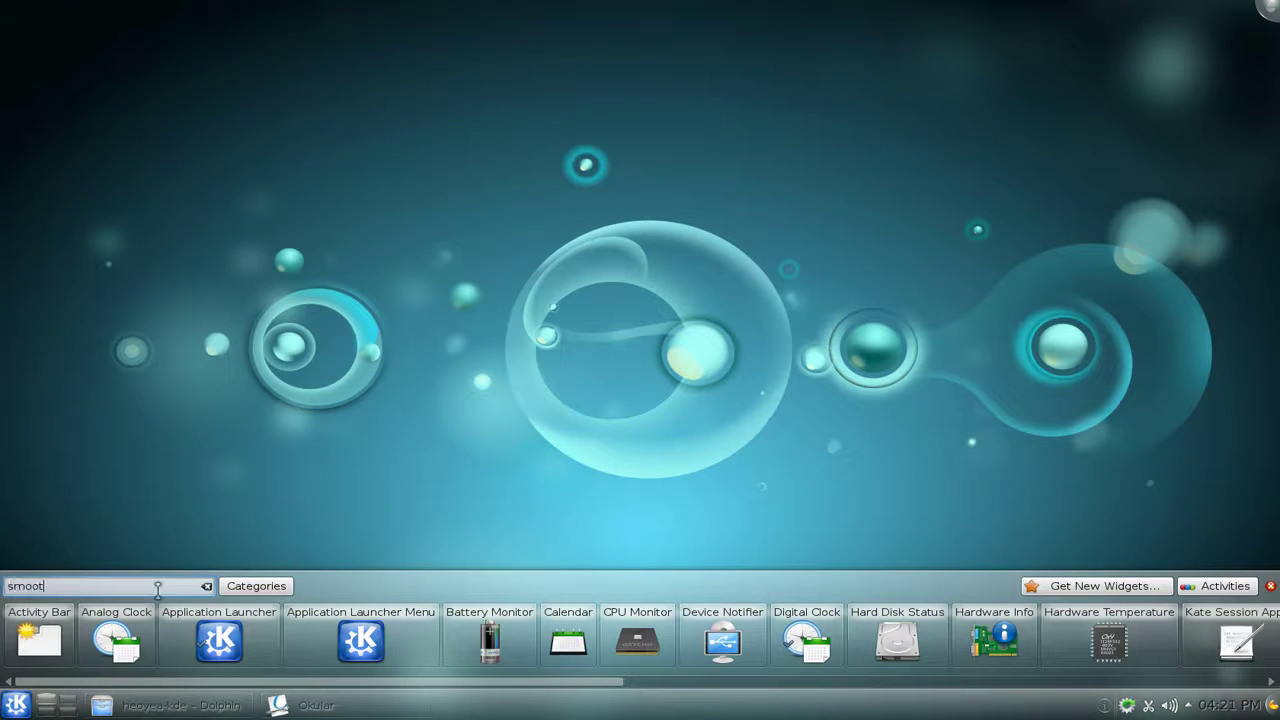
{"action": "type", "text": "h"}
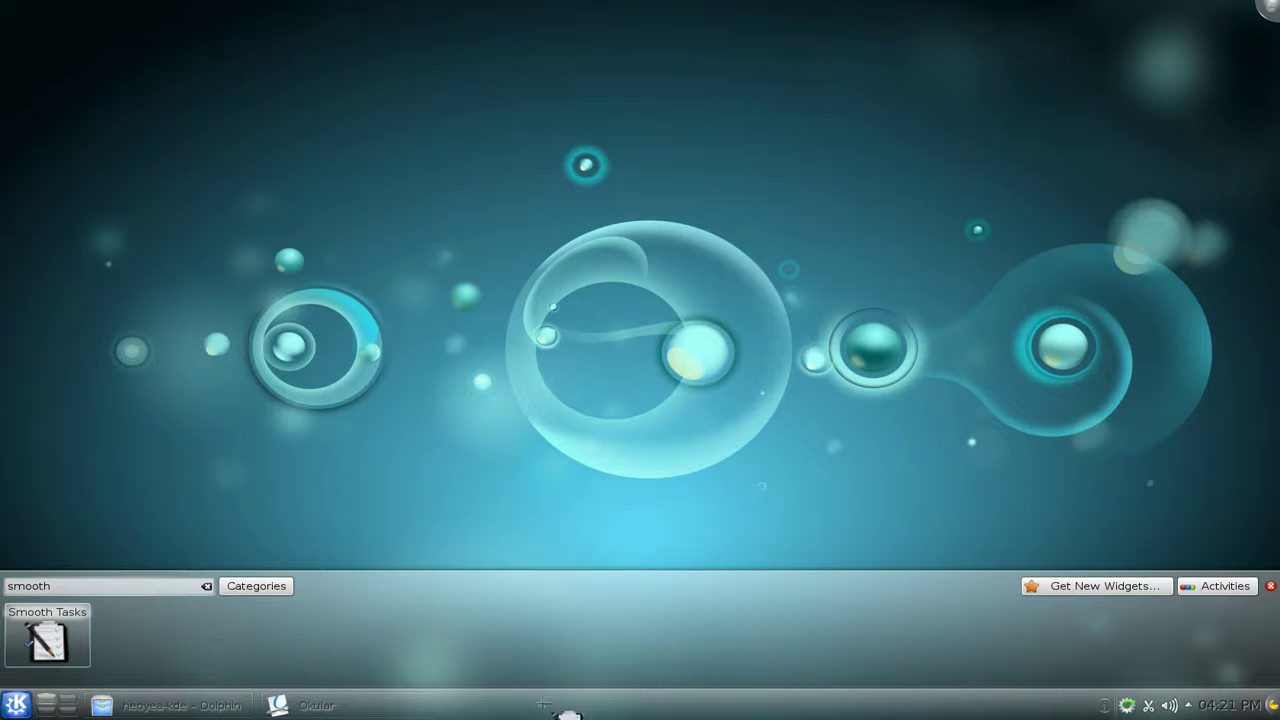
{"action": "left_click_drag", "start_coordinate": [545, 706], "coordinate": [548, 707]}
{"action": "left_click", "coordinate": [1271, 586]}
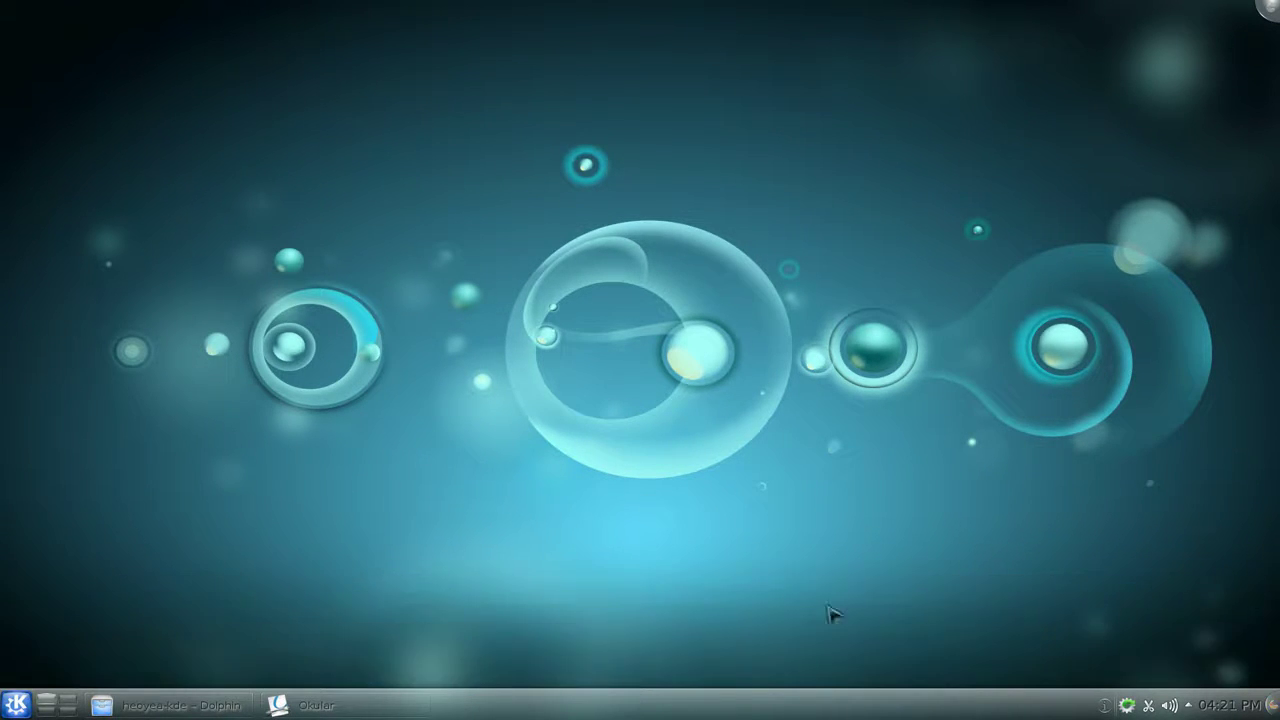
Turn off Expand Tasks on the Smooth Tasks Appearance page and save.
{"action": "right_click", "coordinate": [529, 711]}
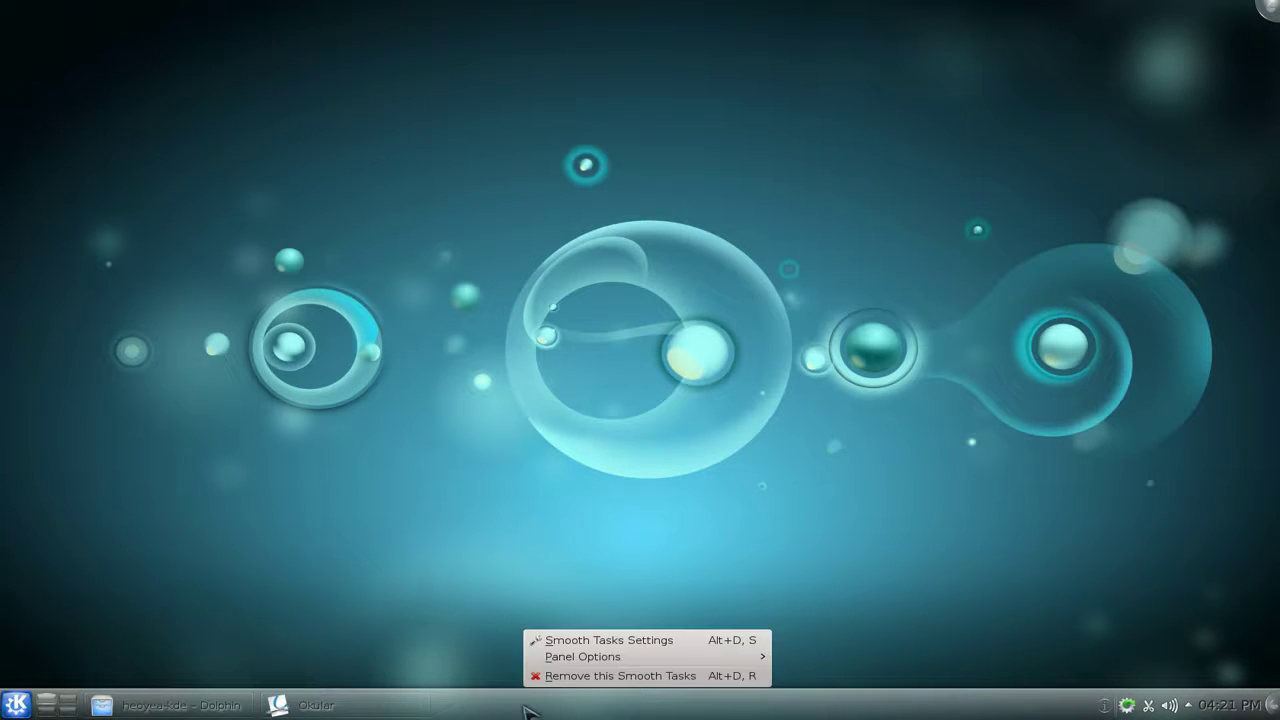
{"action": "left_click", "coordinate": [580, 642]}
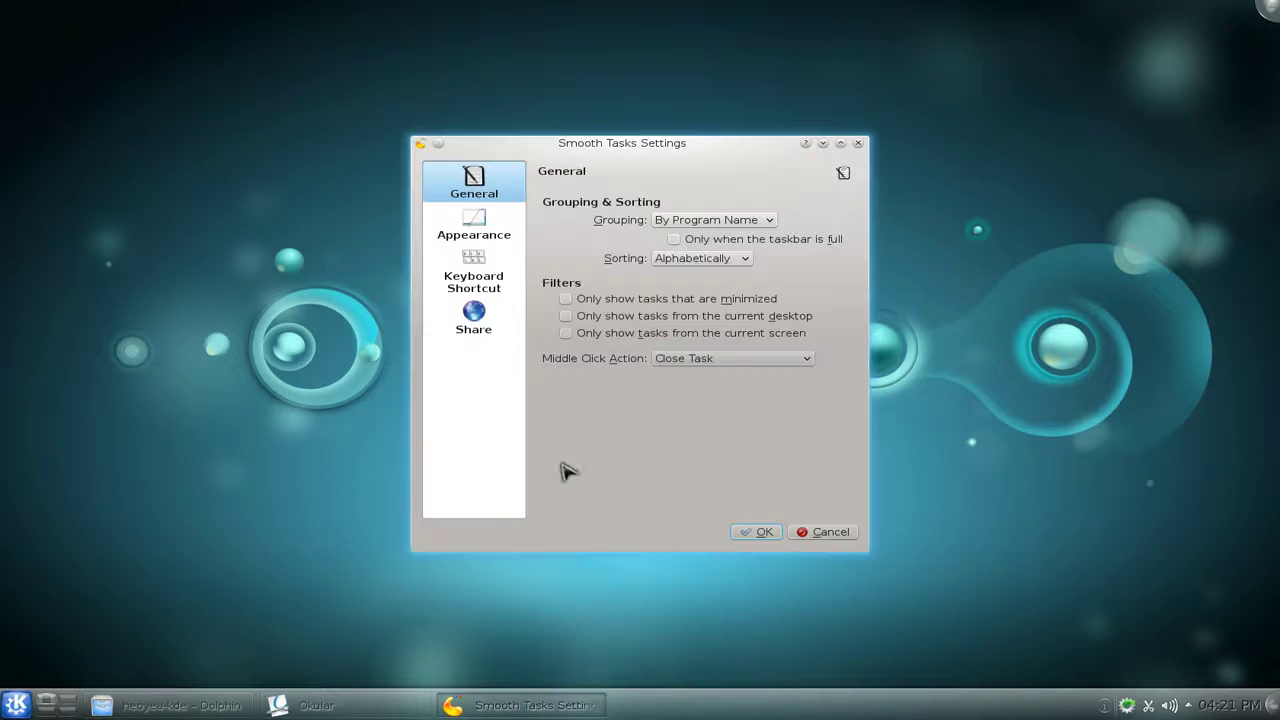
{"action": "left_click", "coordinate": [476, 229]}
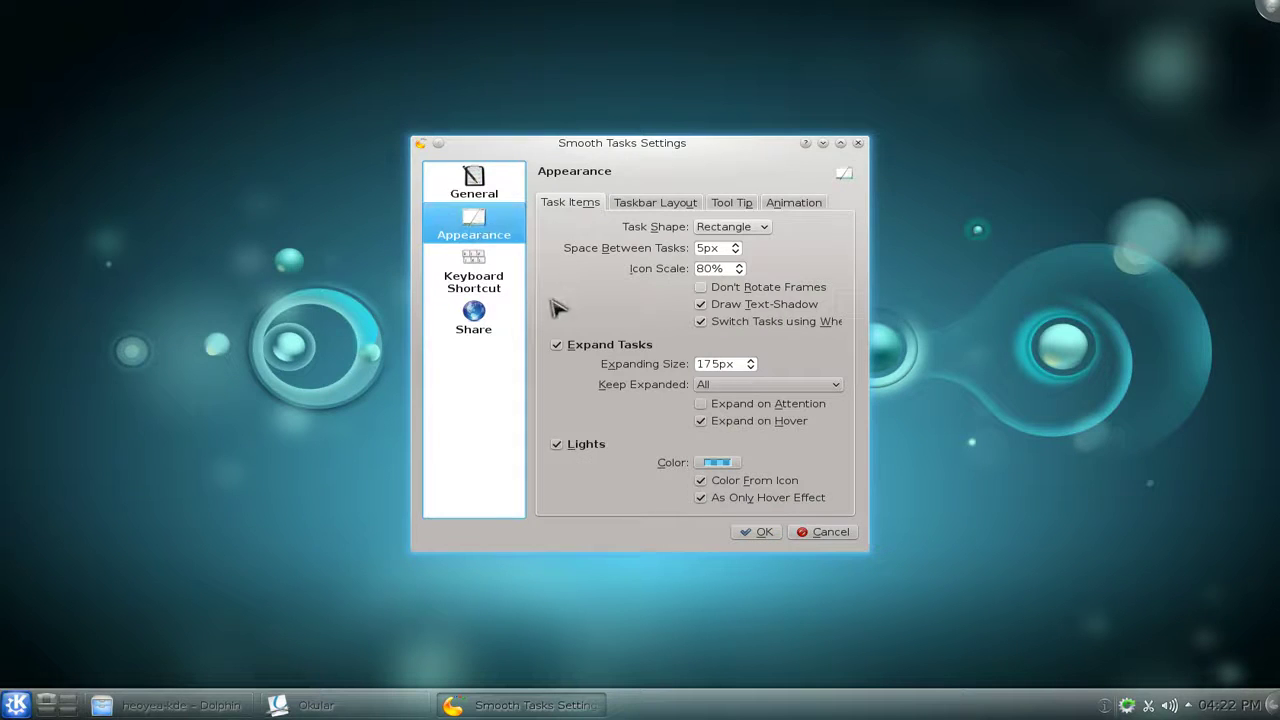
{"action": "left_click", "coordinate": [557, 345]}
{"action": "left_click", "coordinate": [764, 532]}
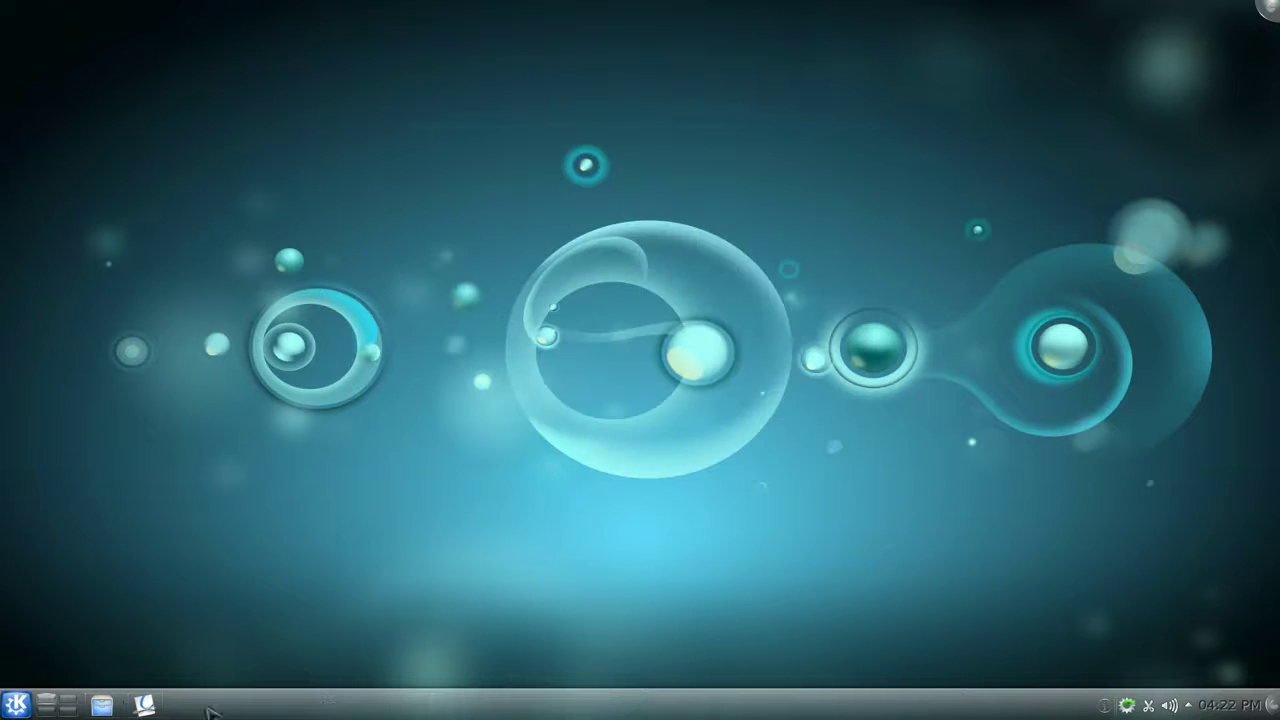
Set the Smooth Tasks Tool Tip Type to None and save.
{"action": "right_click", "coordinate": [390, 710]}
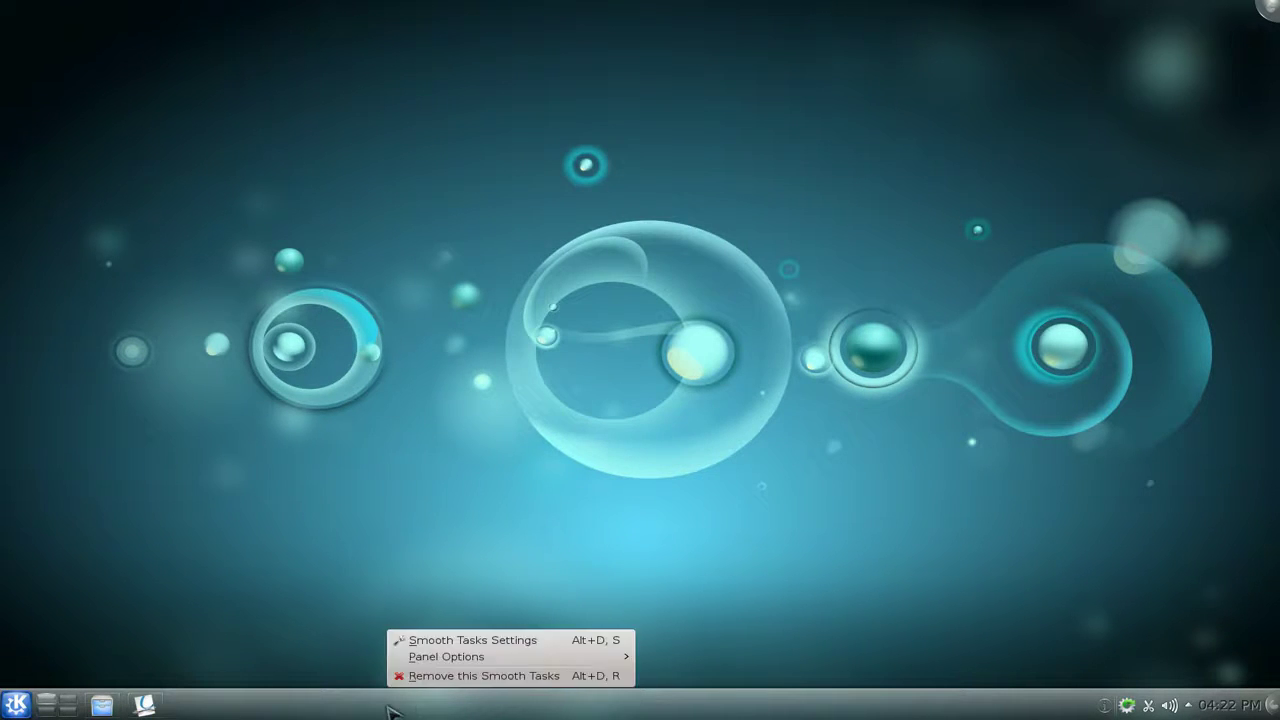
{"action": "left_click", "coordinate": [455, 637]}
{"action": "left_click", "coordinate": [482, 232]}
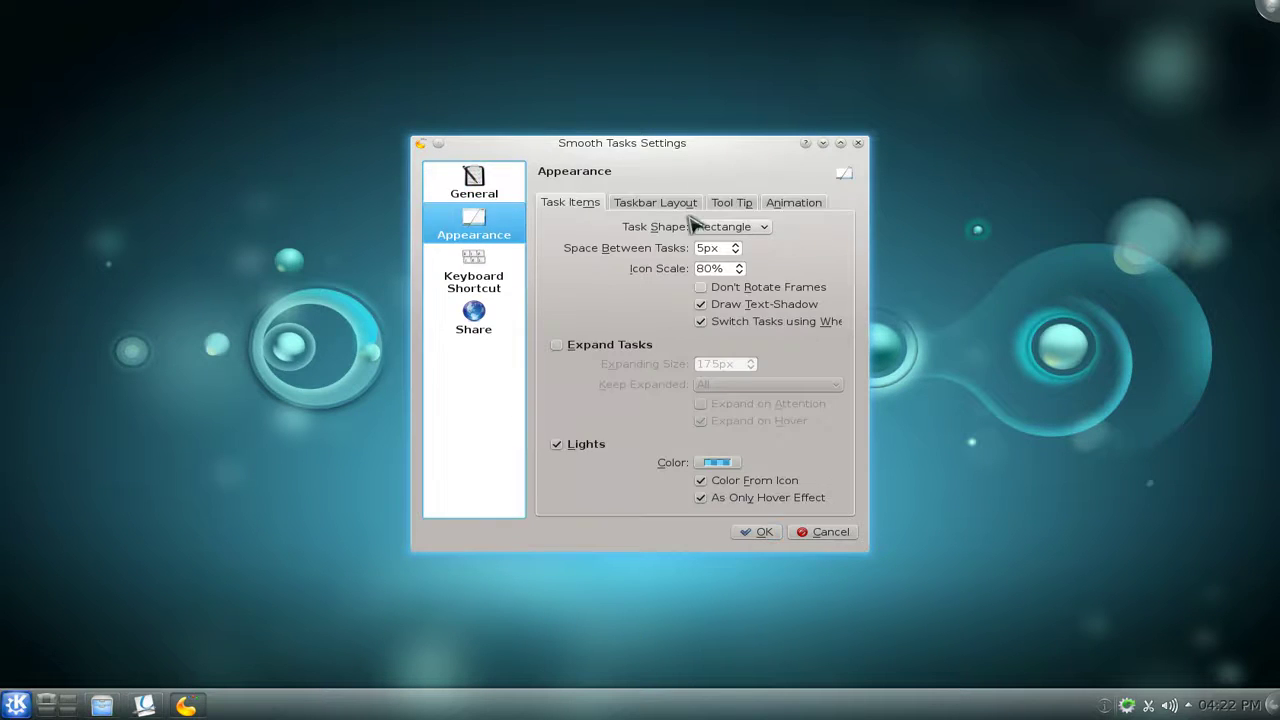
{"action": "left_click", "coordinate": [745, 204]}
{"action": "left_click", "coordinate": [675, 227]}
{"action": "left_click", "coordinate": [670, 247]}
{"action": "left_click", "coordinate": [765, 532]}
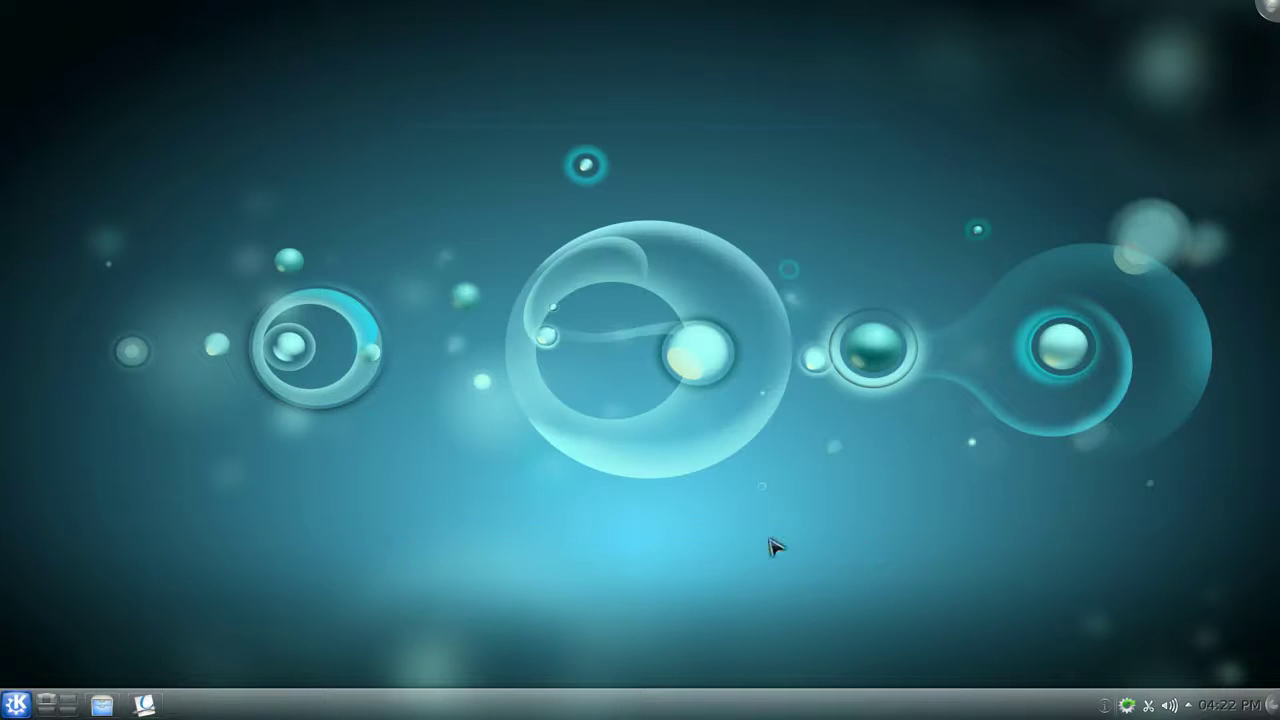
Raise and re-minimize Okular and Dolphin from their taskbar icons, then drop down Yakuake with F12.
{"action": "left_click", "coordinate": [101, 705]}
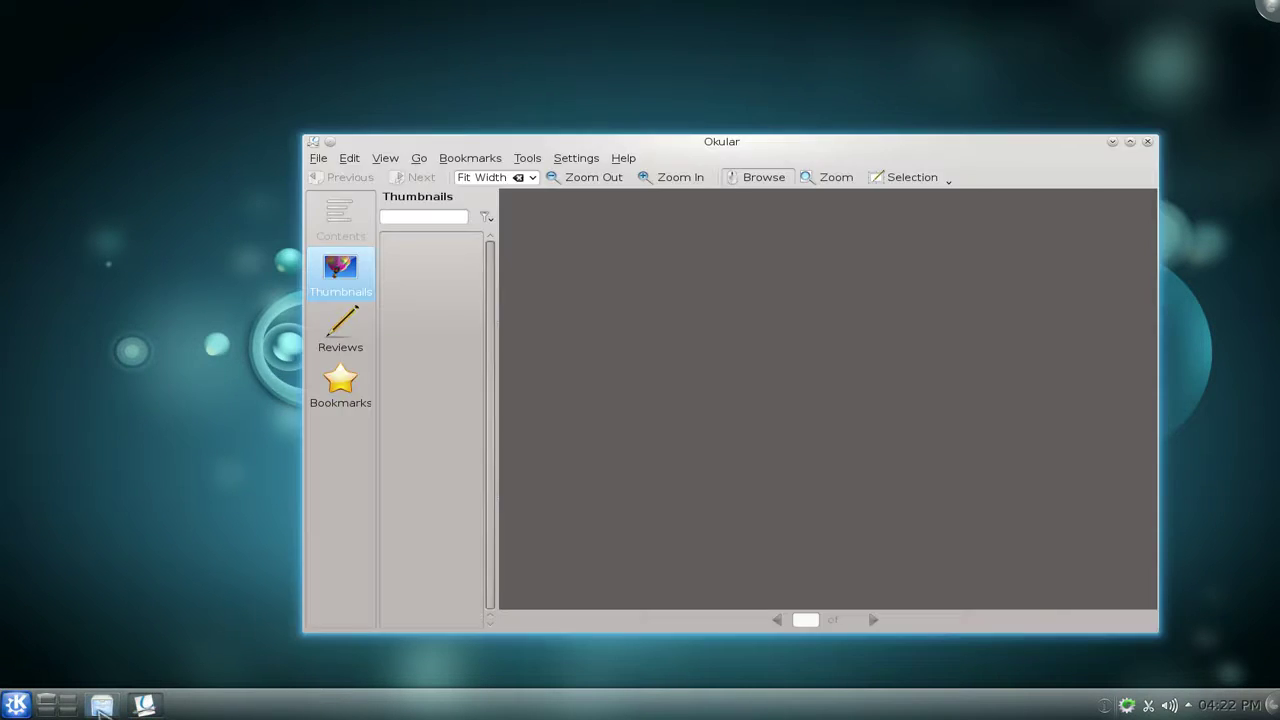
{"action": "left_click", "coordinate": [101, 705]}
{"action": "left_click", "coordinate": [143, 705]}
{"action": "left_click", "coordinate": [143, 705]}
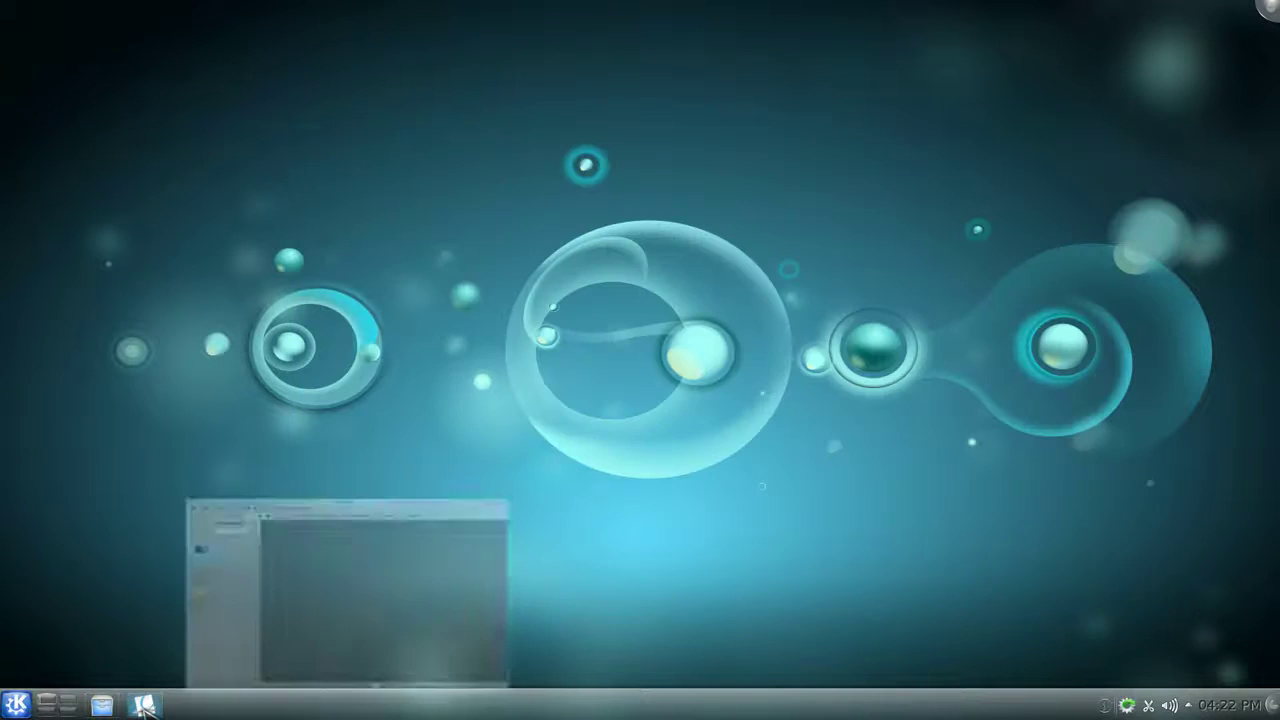
{"action": "left_click", "coordinate": [143, 705]}
{"action": "left_click", "coordinate": [143, 705]}
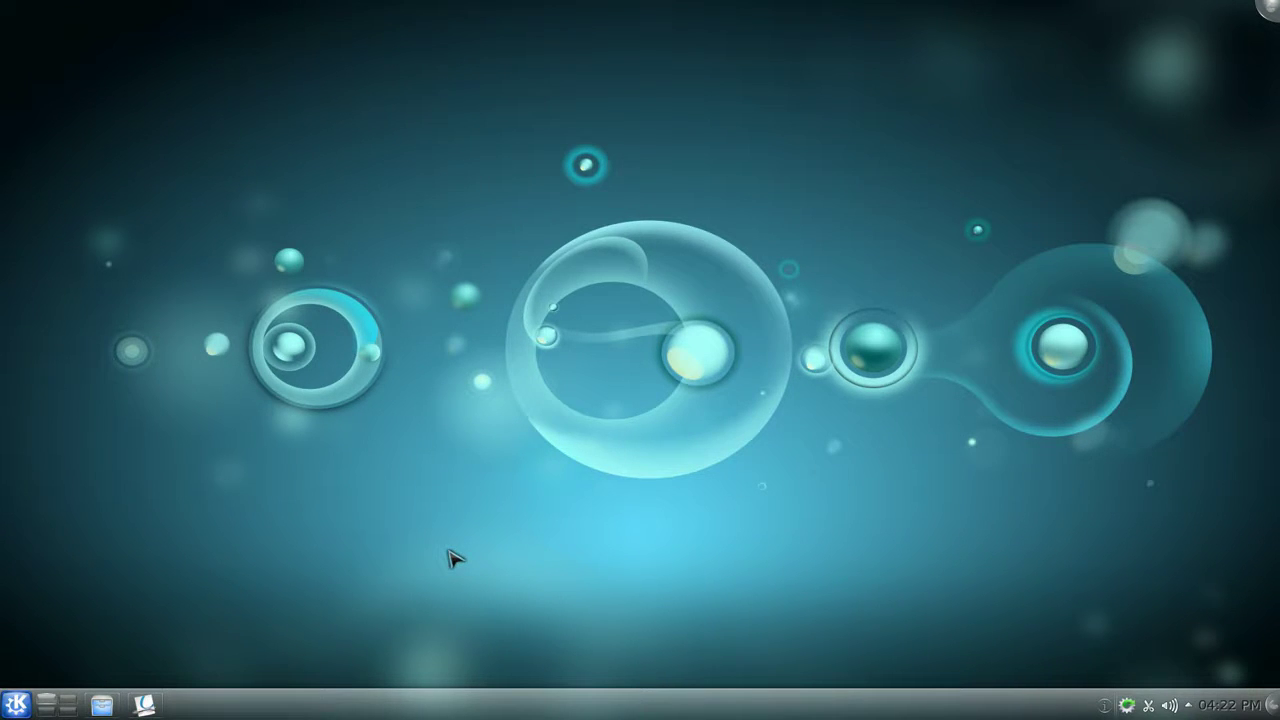
{"action": "key", "text": "F12"}
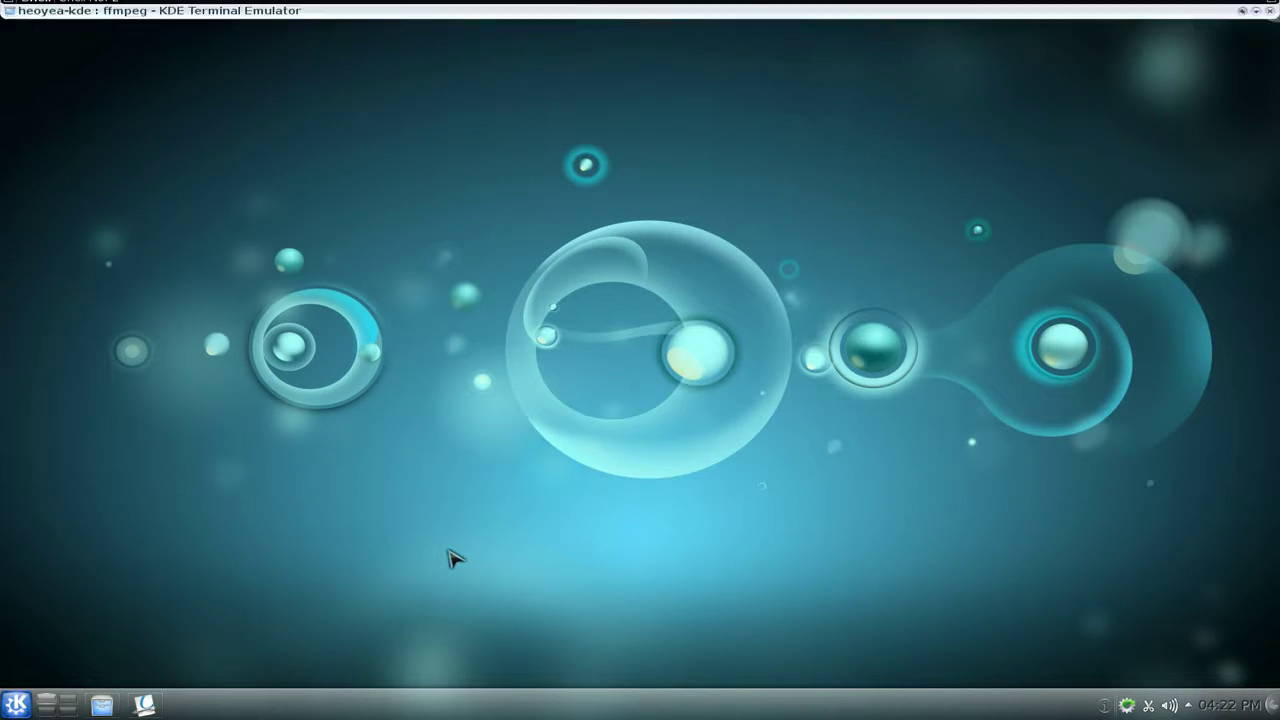